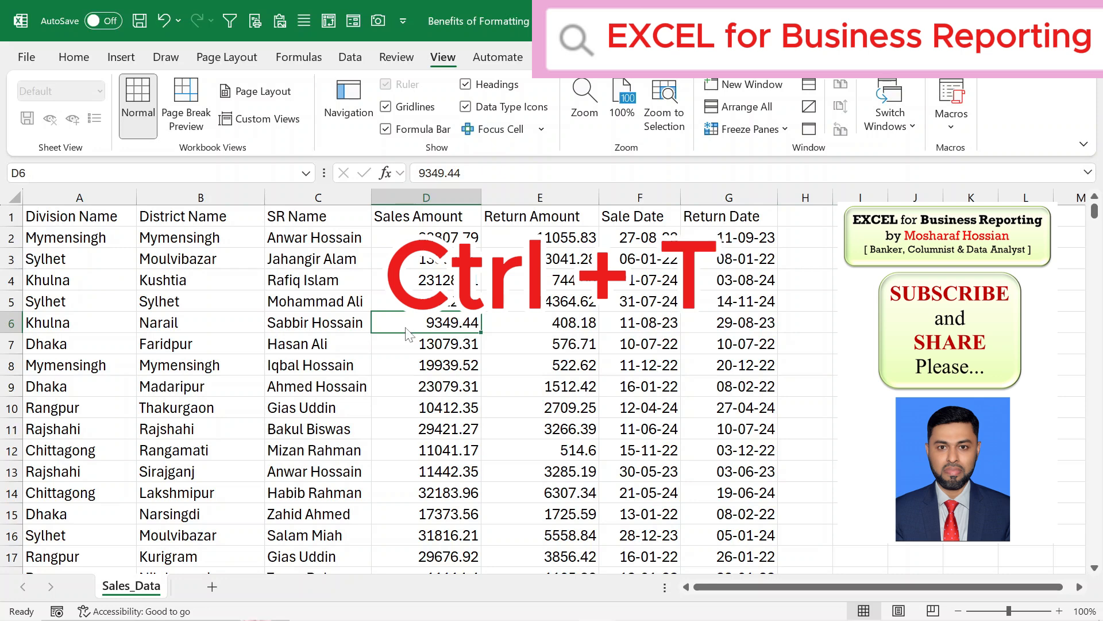
- Format the sales data range A1:G5008 as a table with headers
{"action": "key", "text": "ctrl+t"}
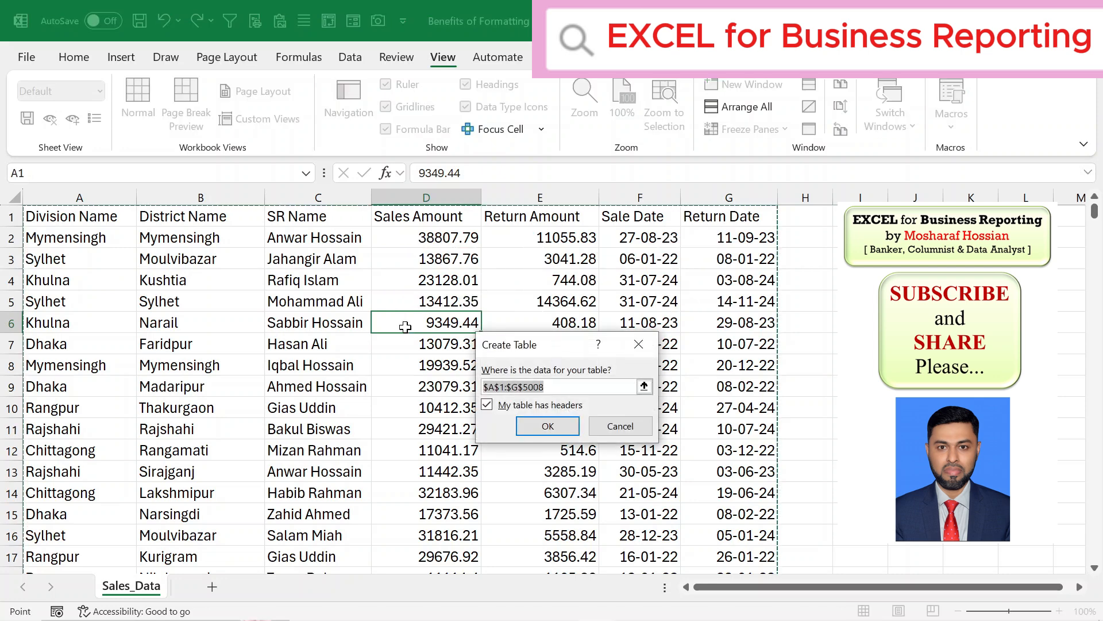
{"action": "key", "text": "Return"}
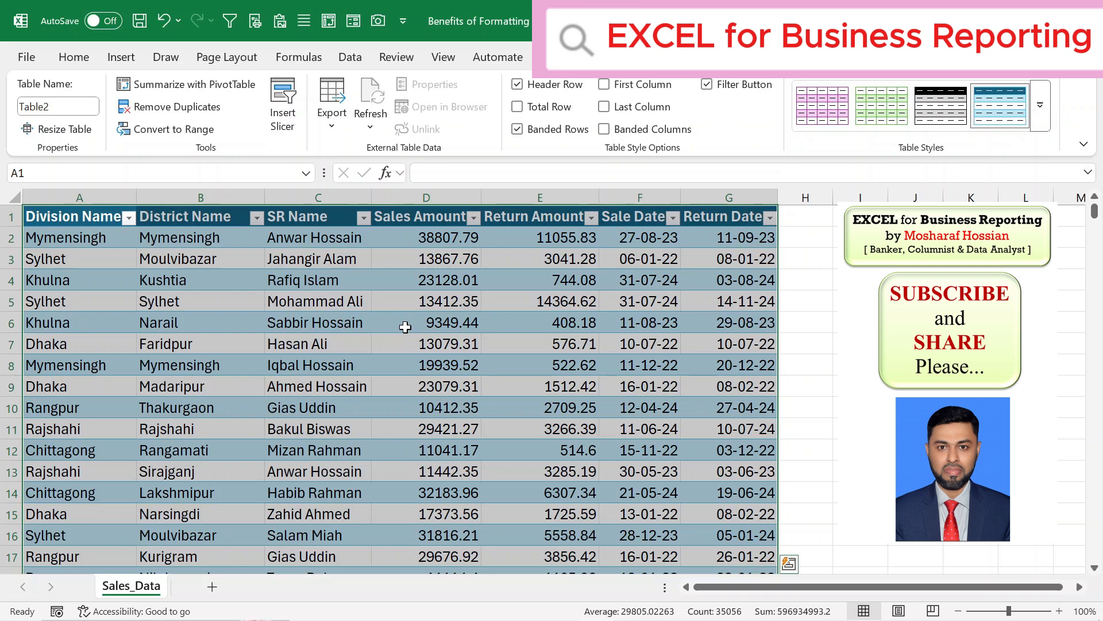
- Select table columns, rows and cells to examine how the formatted table behaves
{"action": "left_click", "coordinate": [109, 197]}
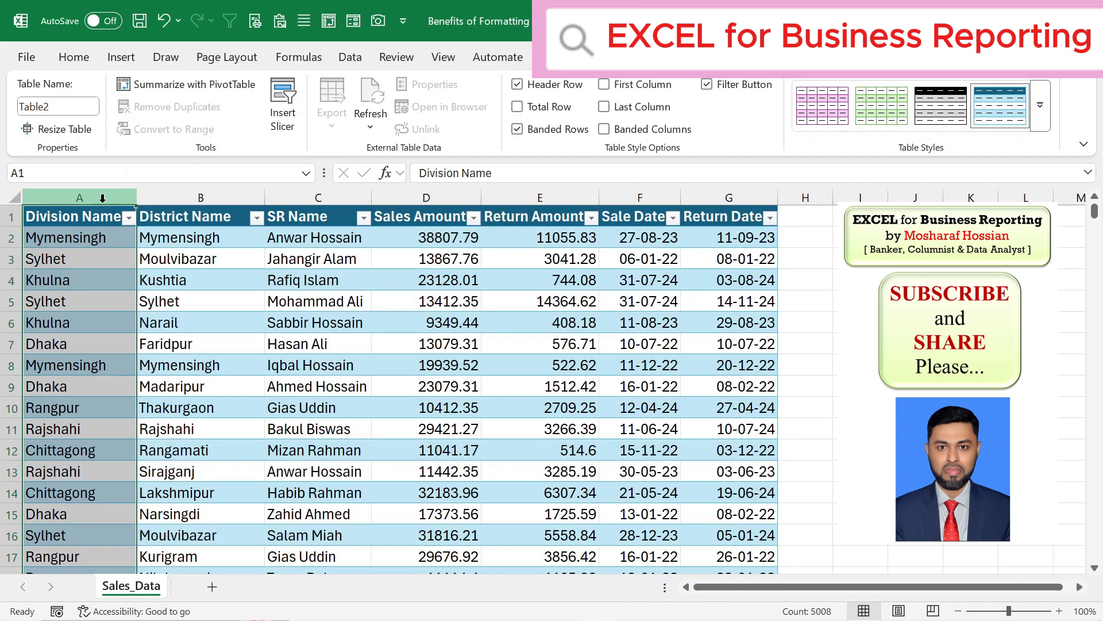
{"action": "left_click_drag", "start_coordinate": [11, 238], "coordinate": [28, 383]}
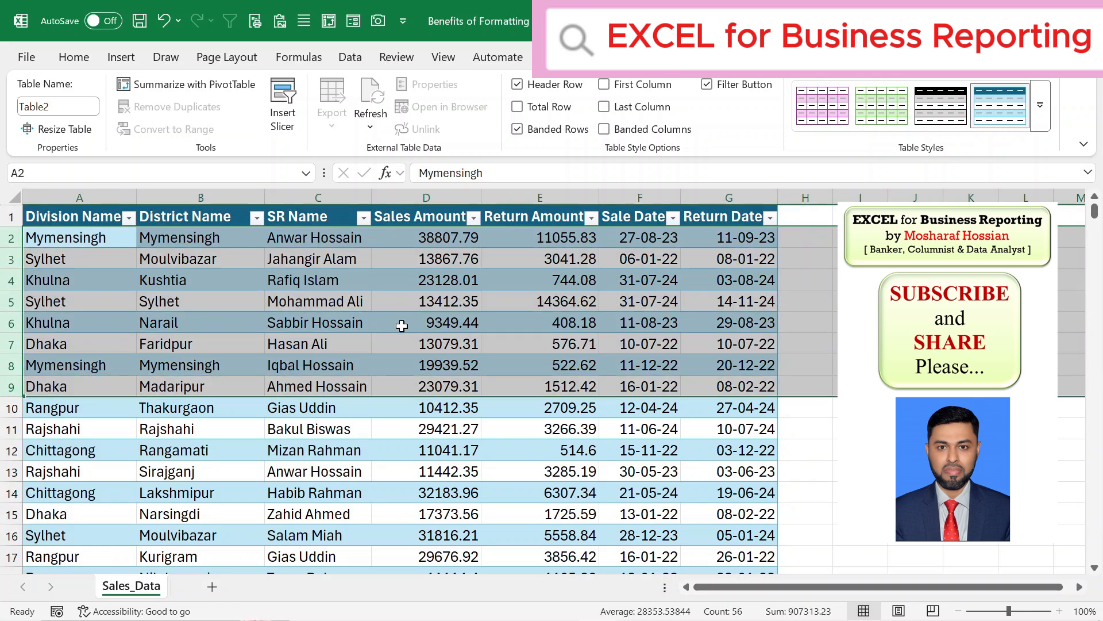
{"action": "left_click", "coordinate": [524, 344]}
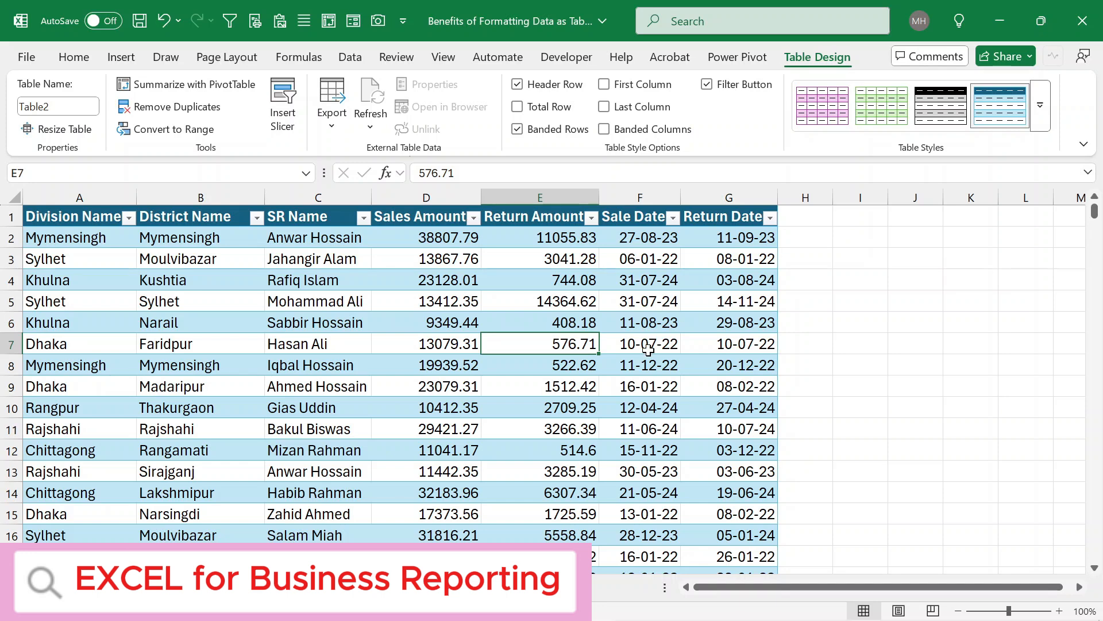
{"action": "left_click", "coordinate": [857, 323]}
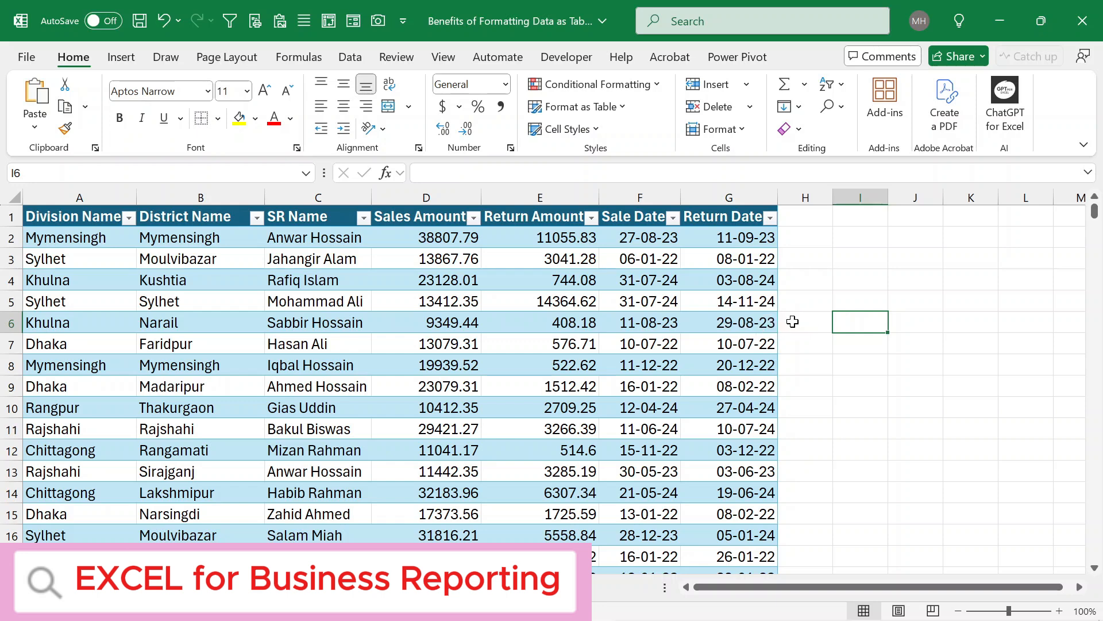
{"action": "left_click", "coordinate": [649, 323]}
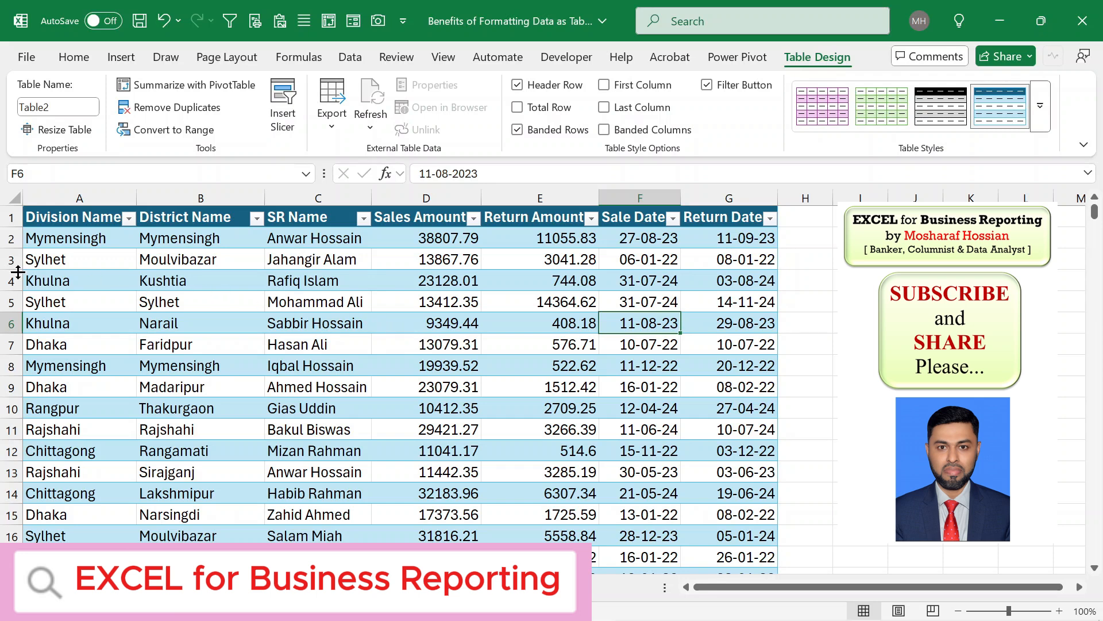
{"action": "left_click", "coordinate": [8, 238]}
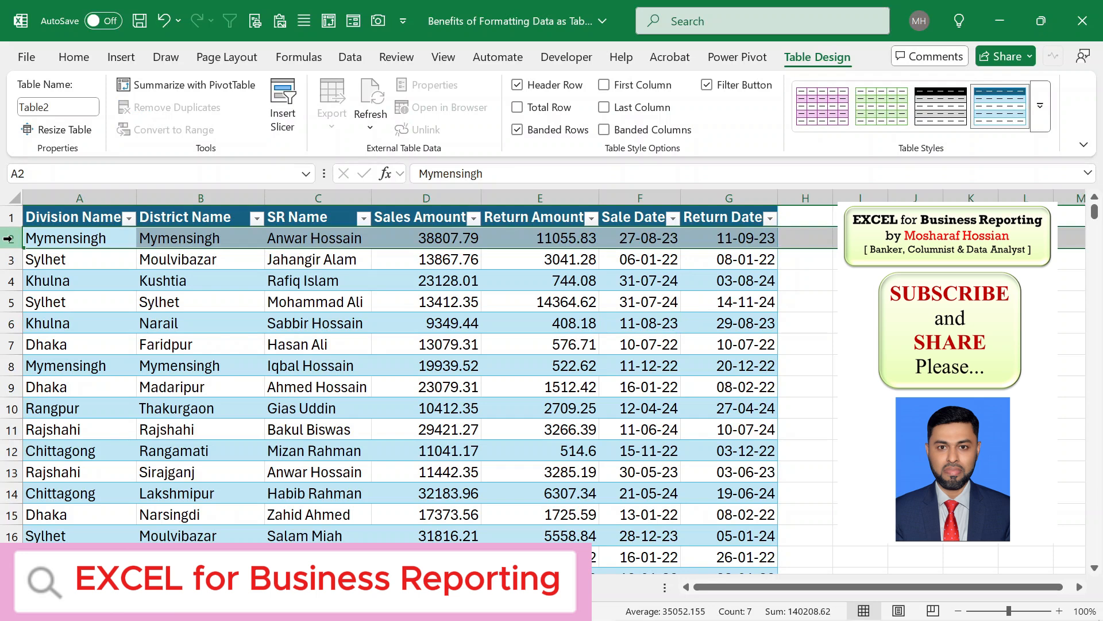
{"action": "left_click", "coordinate": [10, 261]}
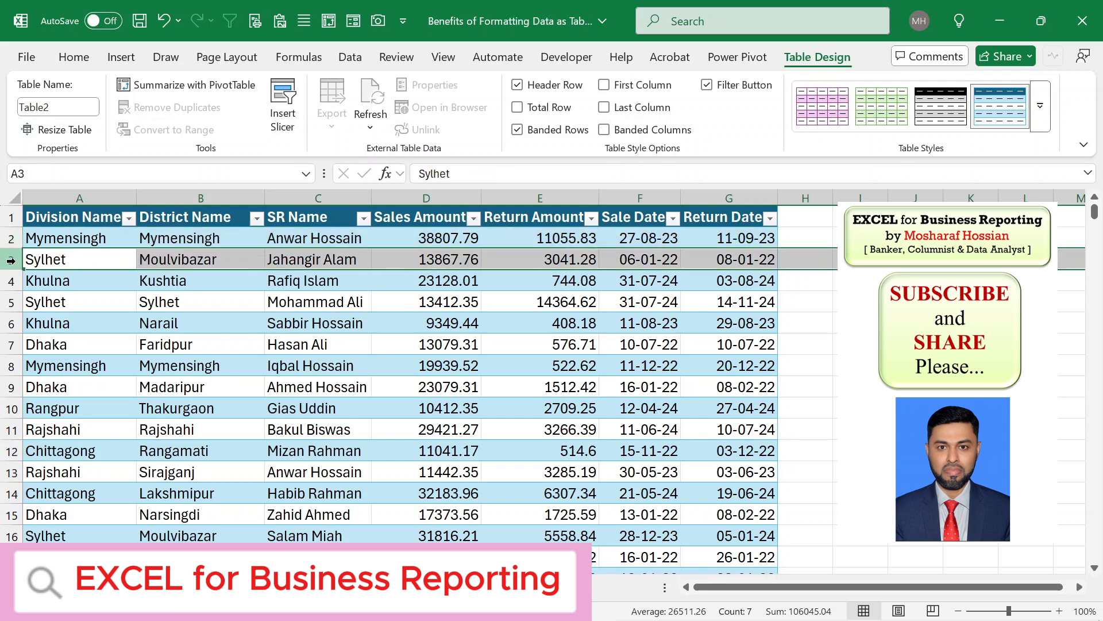
{"action": "left_click", "coordinate": [395, 316]}
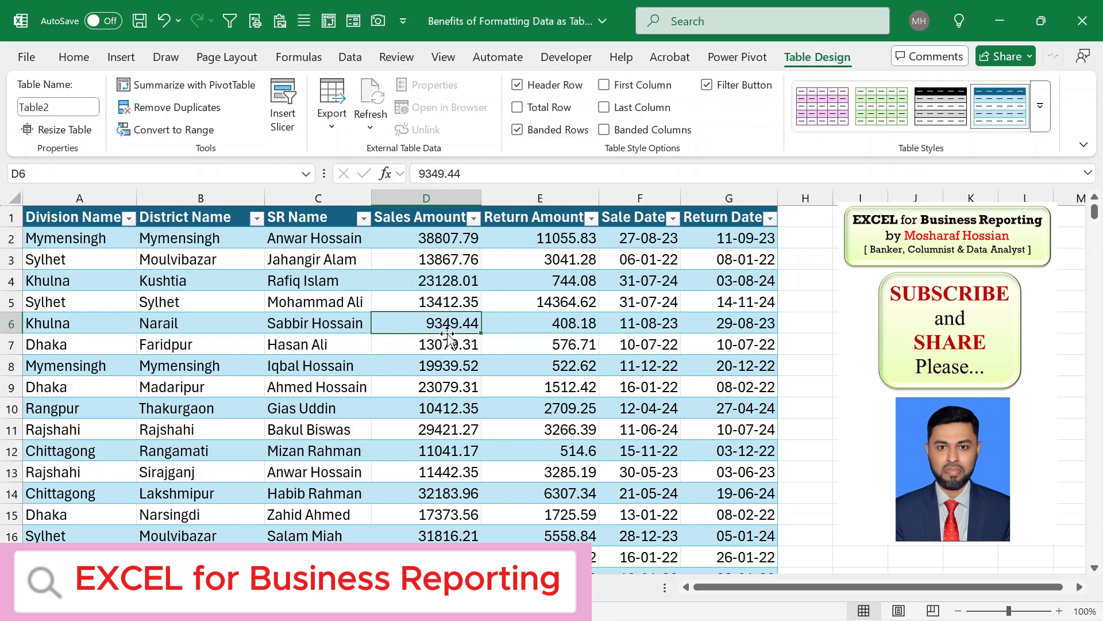
- Try green and orange table styles from the table style gallery
{"action": "left_click", "coordinate": [1041, 122]}
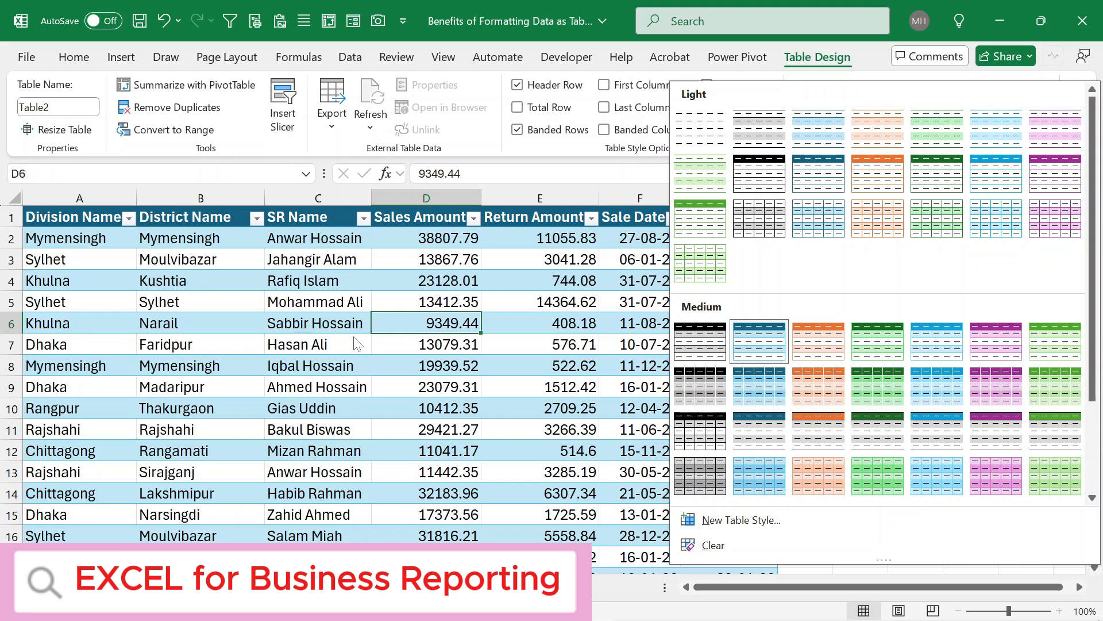
{"action": "left_click", "coordinate": [708, 219]}
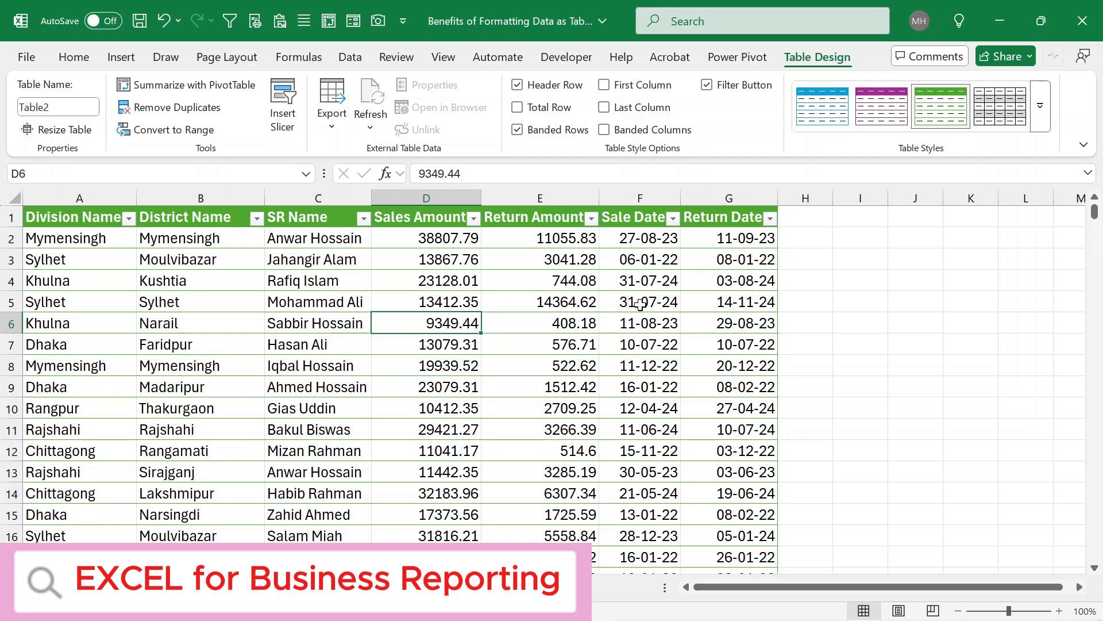
{"action": "left_click", "coordinate": [1044, 129]}
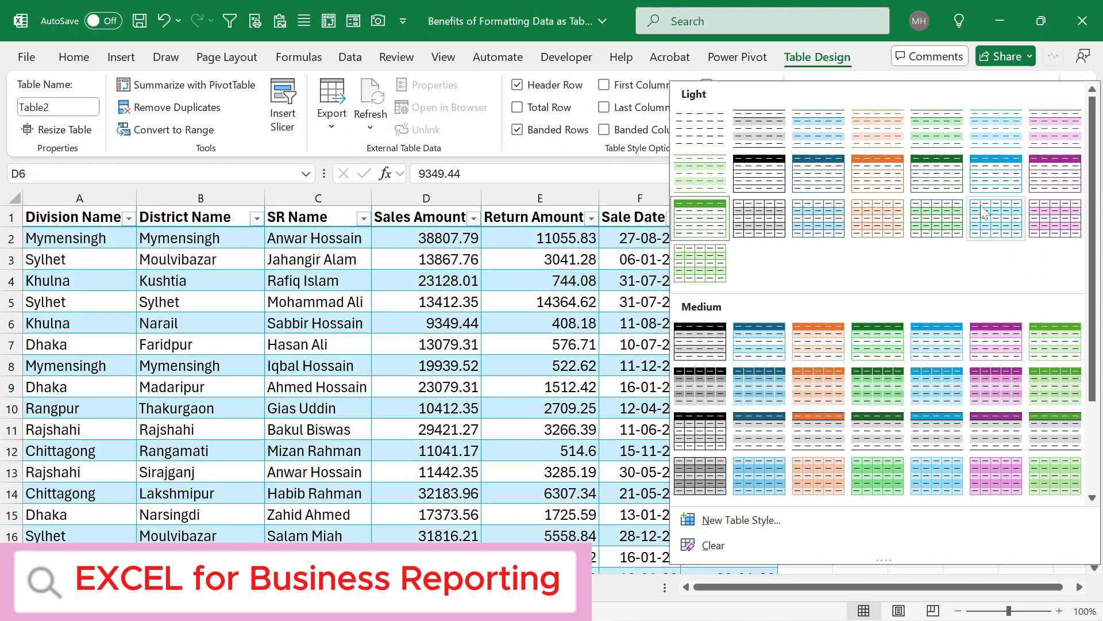
{"action": "left_click", "coordinate": [869, 183]}
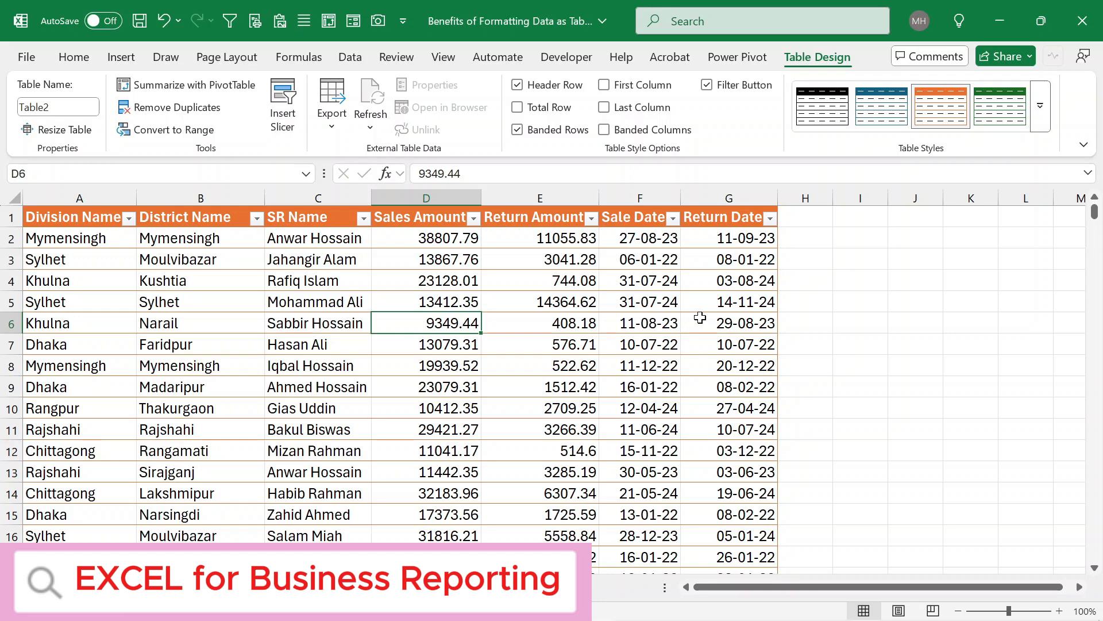
- Apply the Green, Table Style Light 14 style to the table
{"action": "left_click", "coordinate": [1045, 109]}
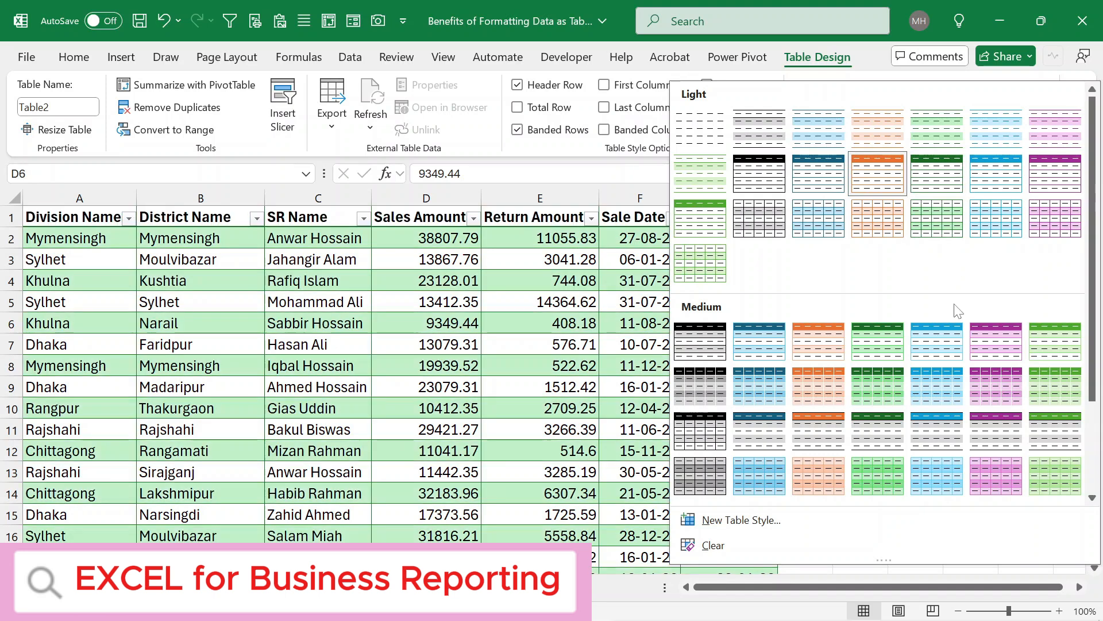
{"action": "scroll", "coordinate": [958, 322], "scroll_direction": "down", "scroll_amount": 2}
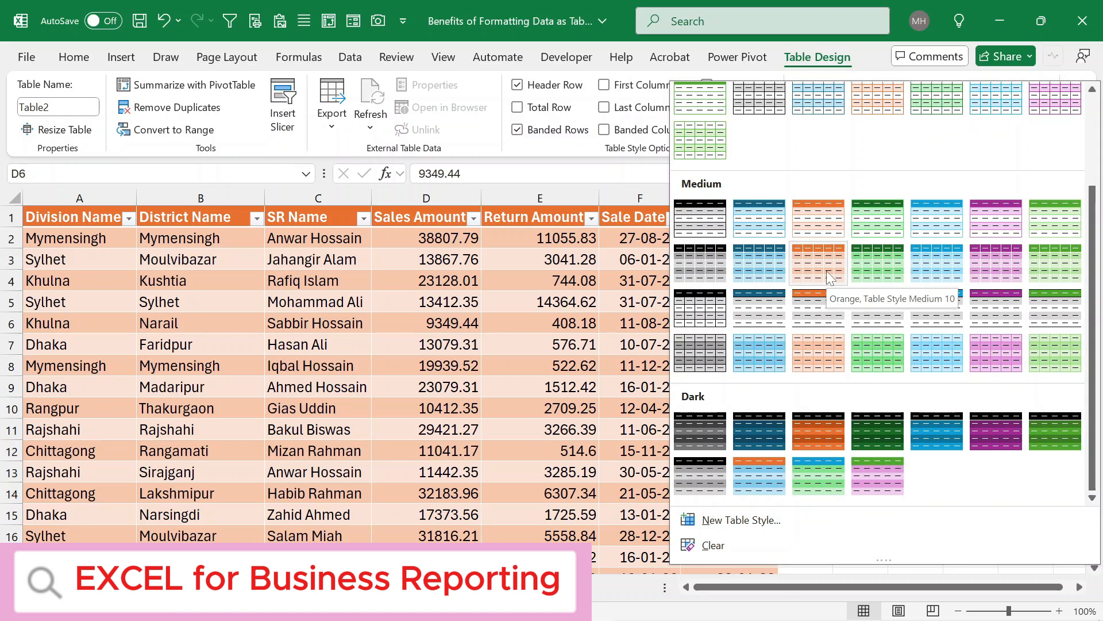
{"action": "scroll", "coordinate": [836, 158], "scroll_direction": "up", "scroll_amount": 2}
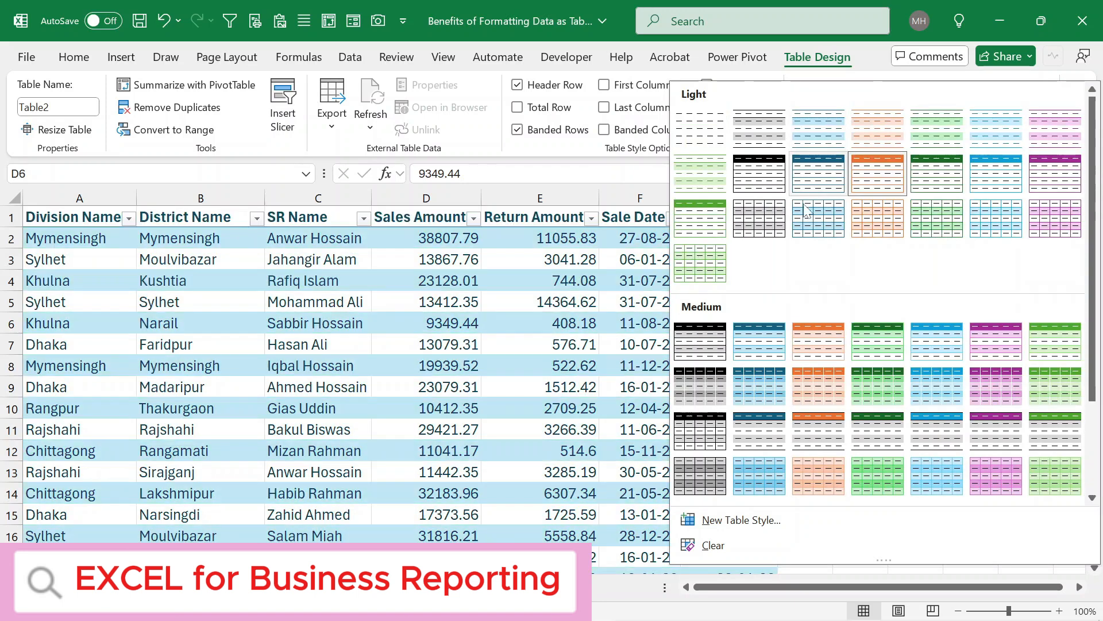
{"action": "left_click", "coordinate": [713, 229]}
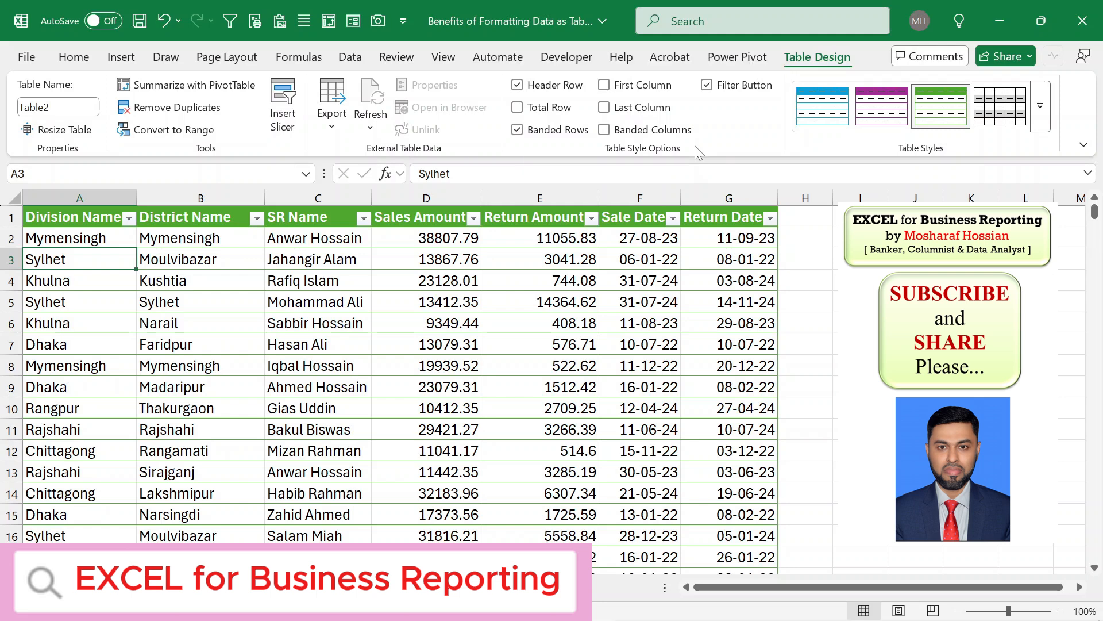
- Toggle the table's header row off and back on
{"action": "left_click", "coordinate": [518, 87]}
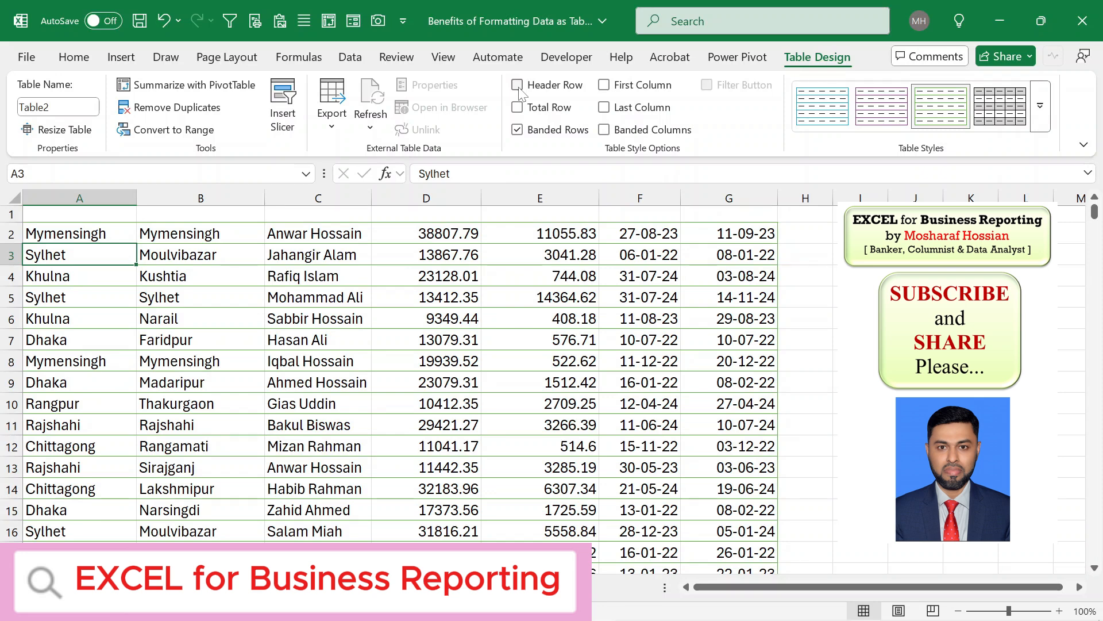
{"action": "left_click", "coordinate": [518, 88]}
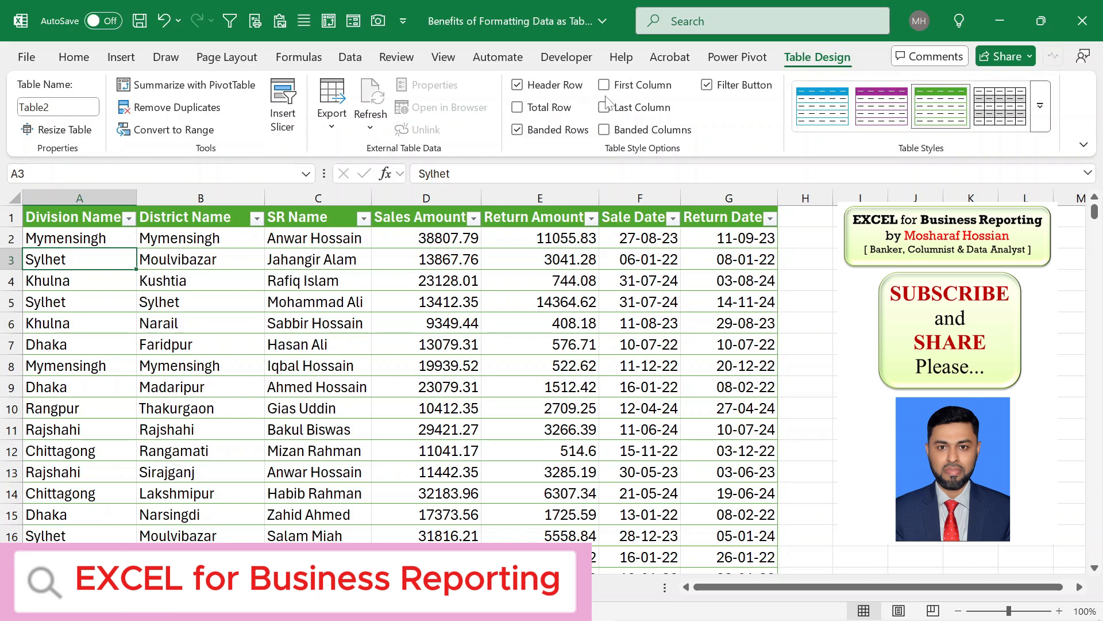
- Turn on First Column emphasis so the Division Name column is bold
{"action": "left_click", "coordinate": [10, 217]}
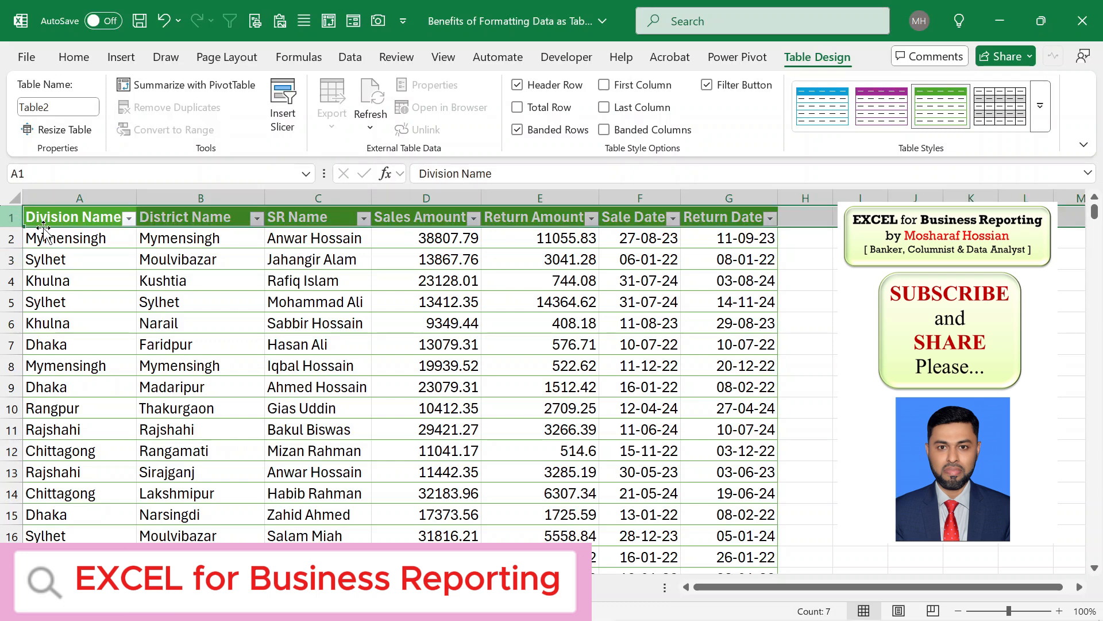
{"action": "left_click", "coordinate": [79, 196]}
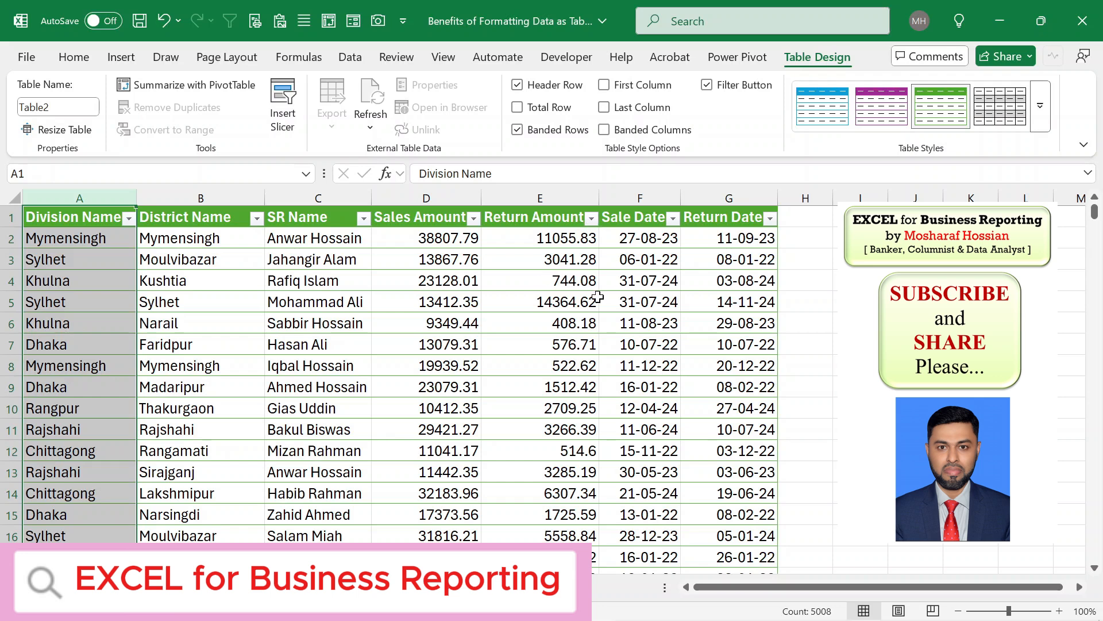
{"action": "left_click", "coordinate": [604, 85]}
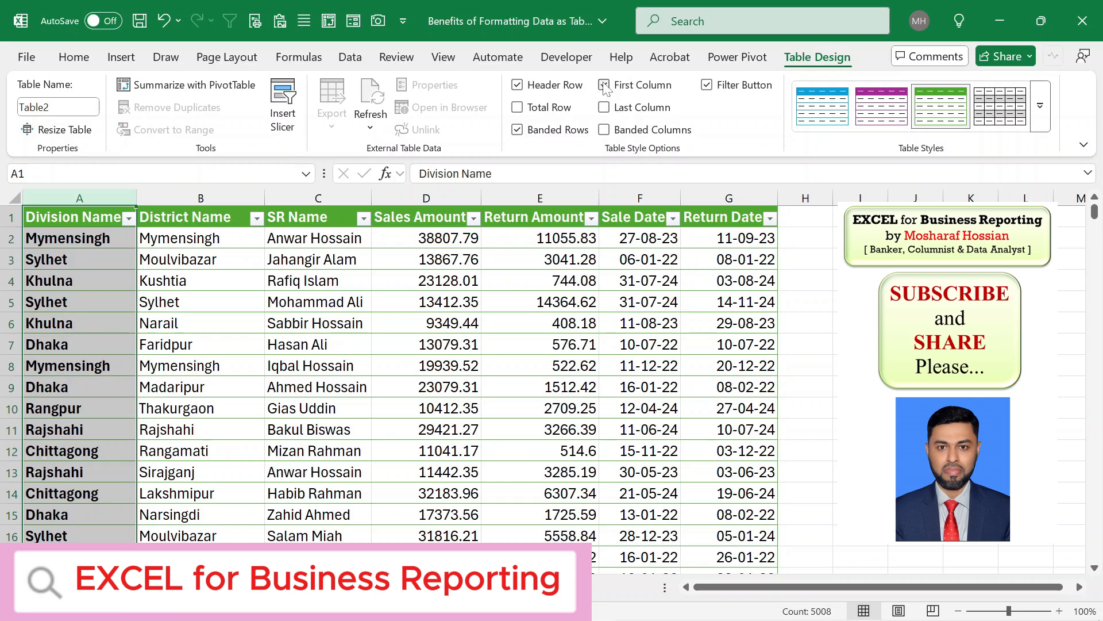
{"action": "left_click", "coordinate": [242, 297]}
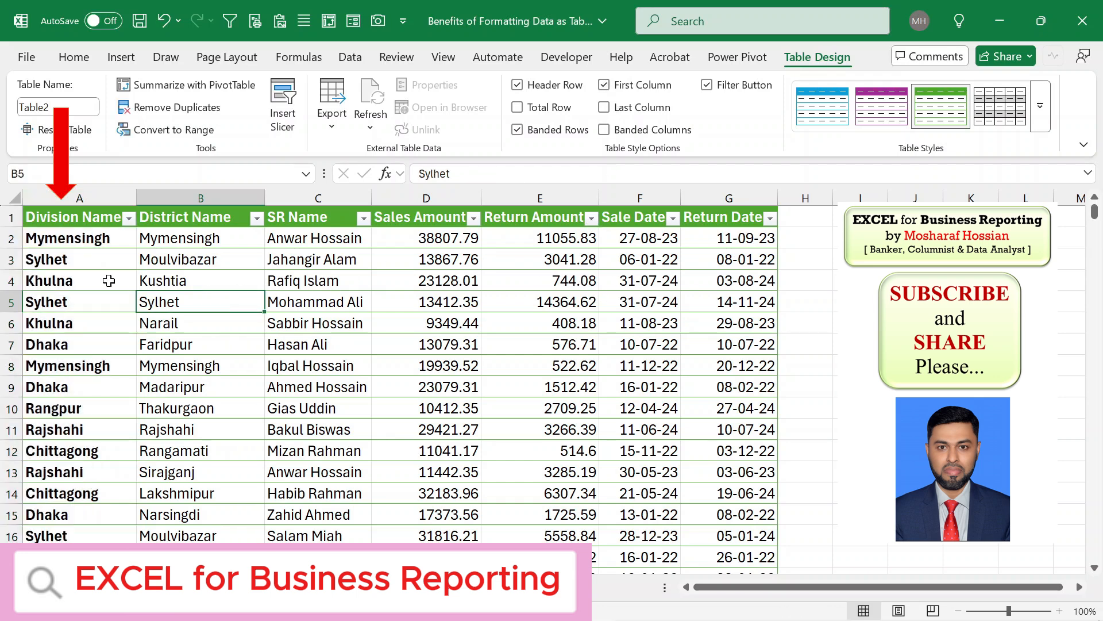
- Add a total row to the bottom of the table
{"action": "left_click", "coordinate": [83, 194]}
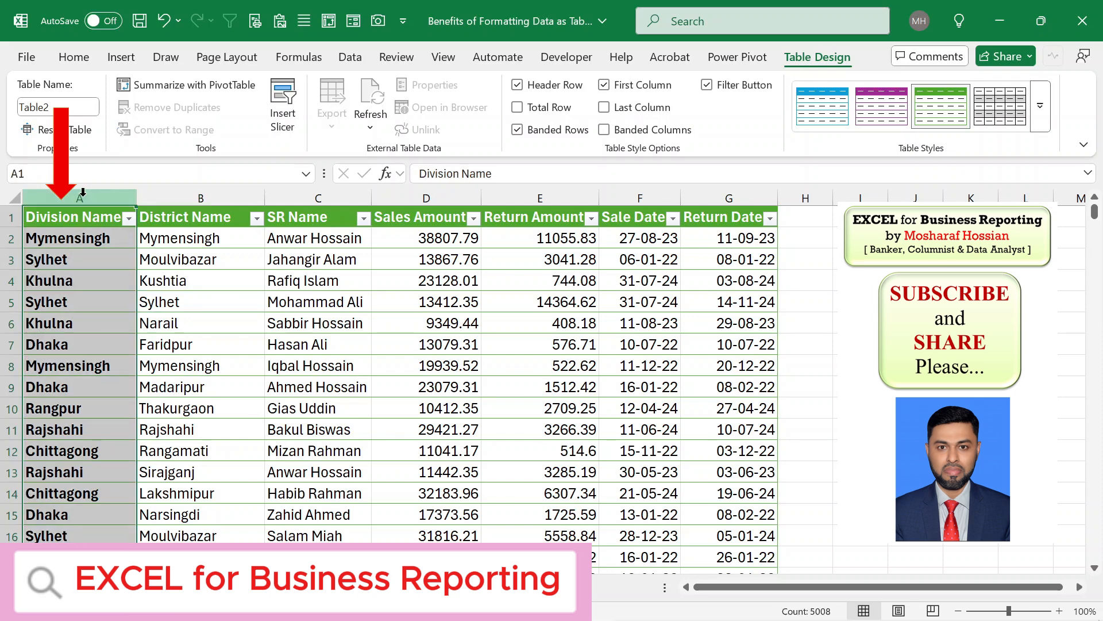
{"action": "key", "text": "Down"}
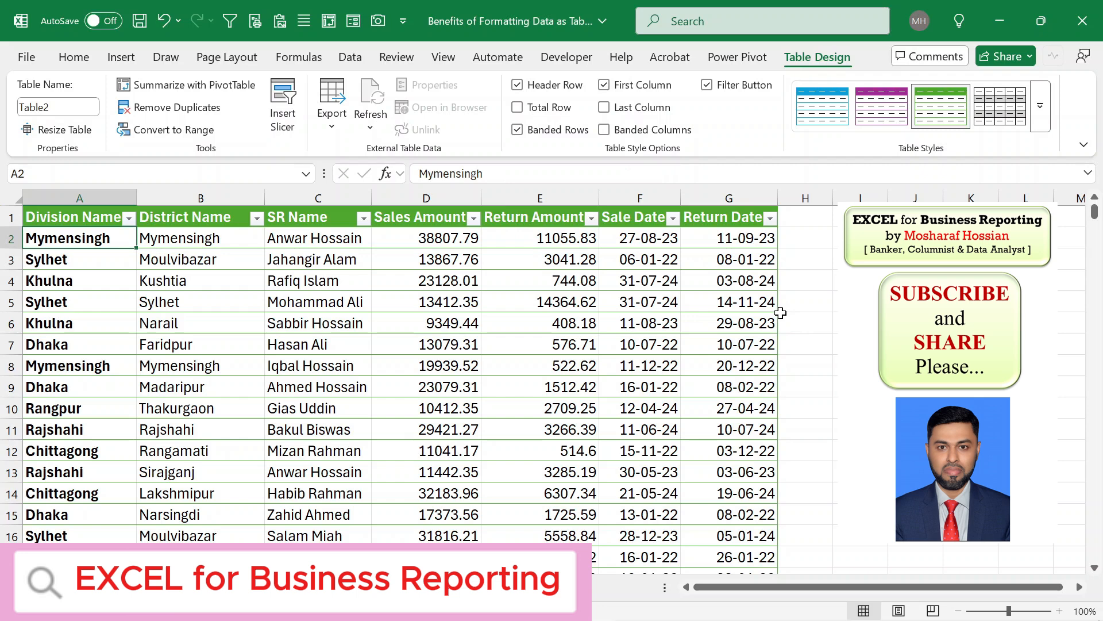
{"action": "left_click", "coordinate": [552, 196]}
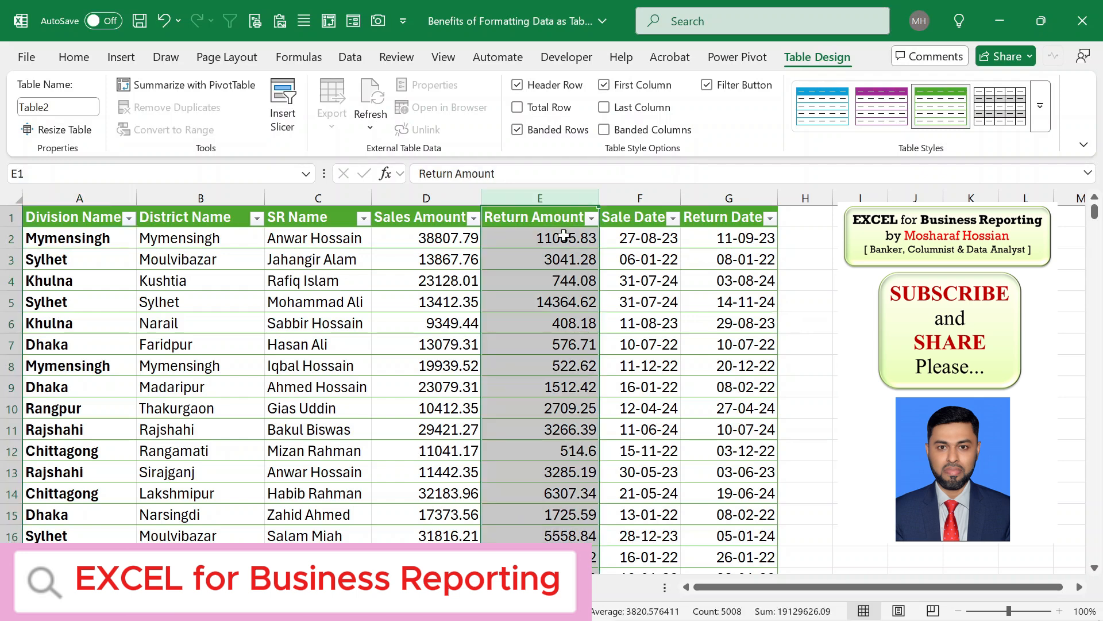
{"action": "left_click", "coordinate": [448, 197]}
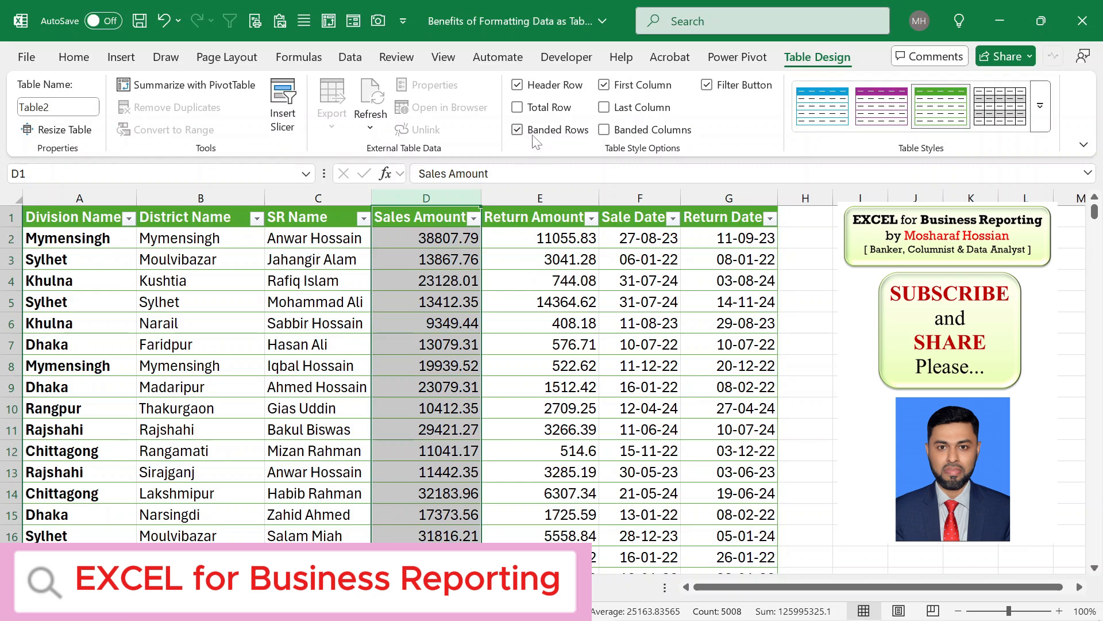
{"action": "left_click", "coordinate": [518, 108]}
{"action": "left_click", "coordinate": [759, 487]}
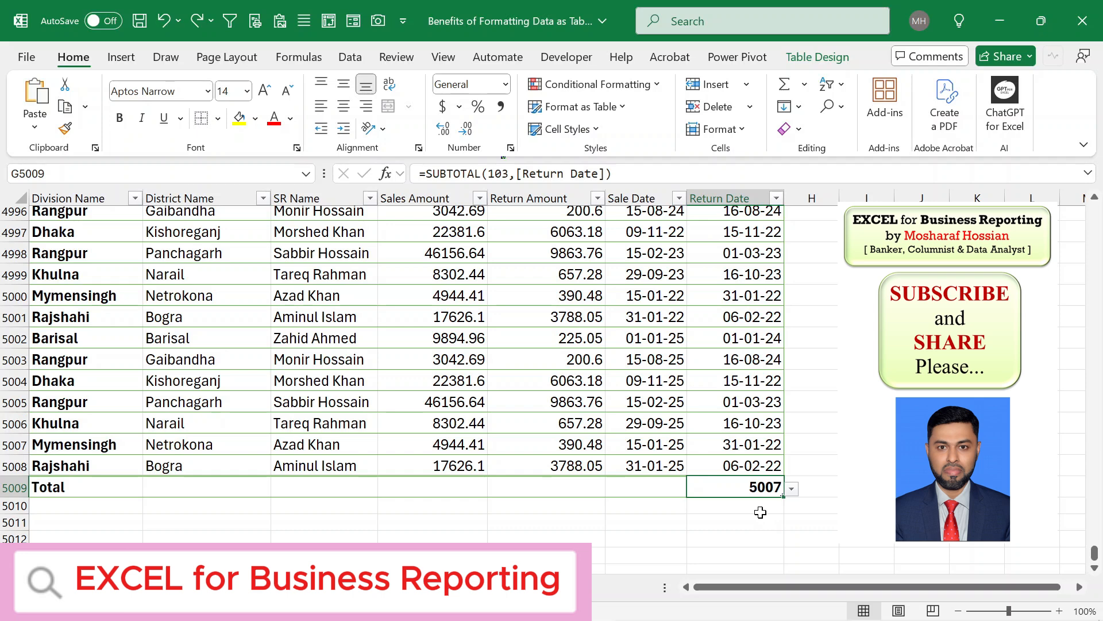
- Set the Sales Amount total in the total row to Sum
{"action": "left_click", "coordinate": [434, 194]}
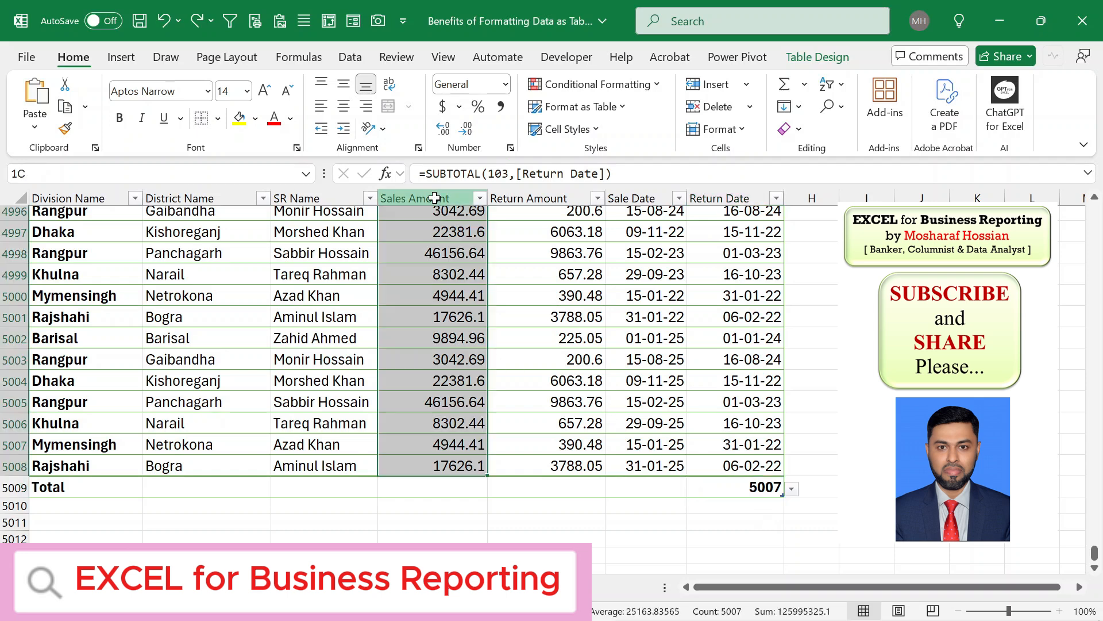
{"action": "left_click", "coordinate": [520, 191]}
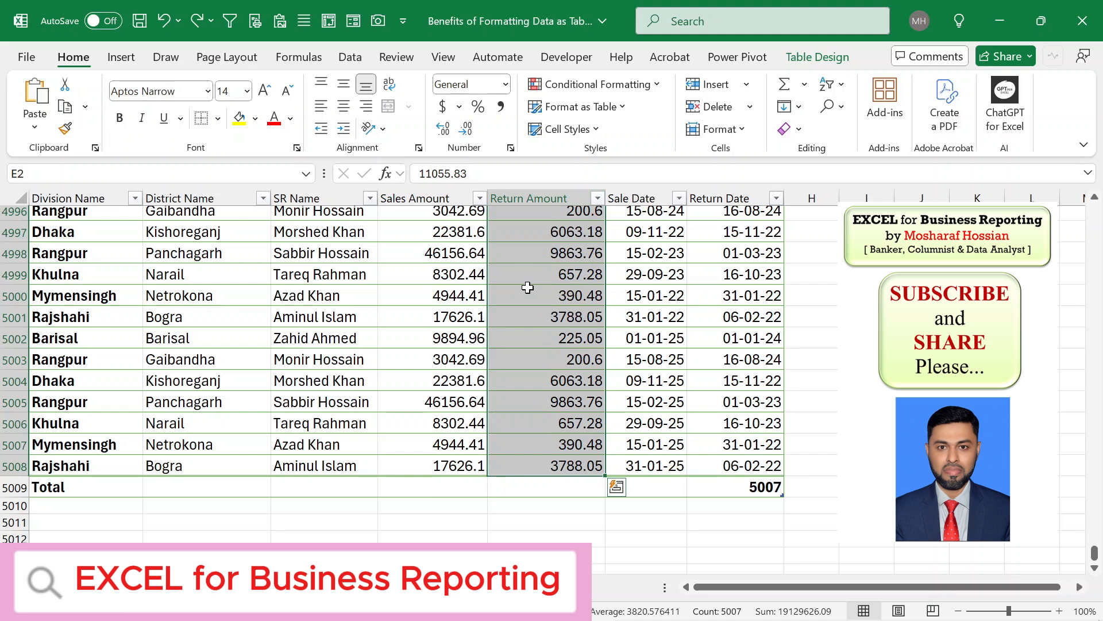
{"action": "left_click", "coordinate": [468, 488]}
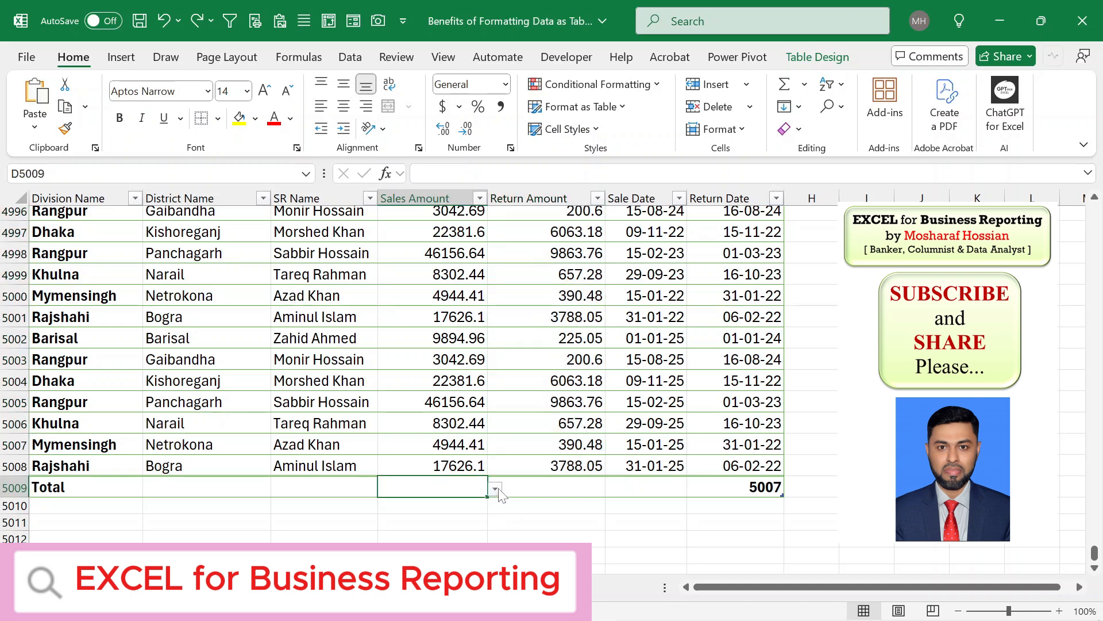
{"action": "left_click", "coordinate": [496, 490]}
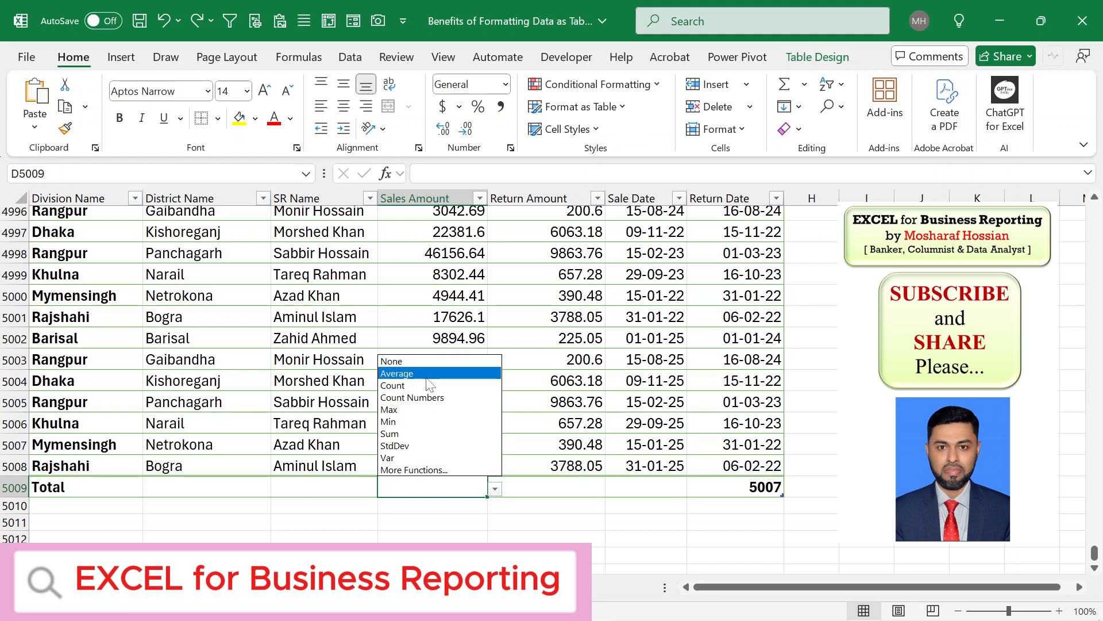
{"action": "left_click", "coordinate": [391, 433]}
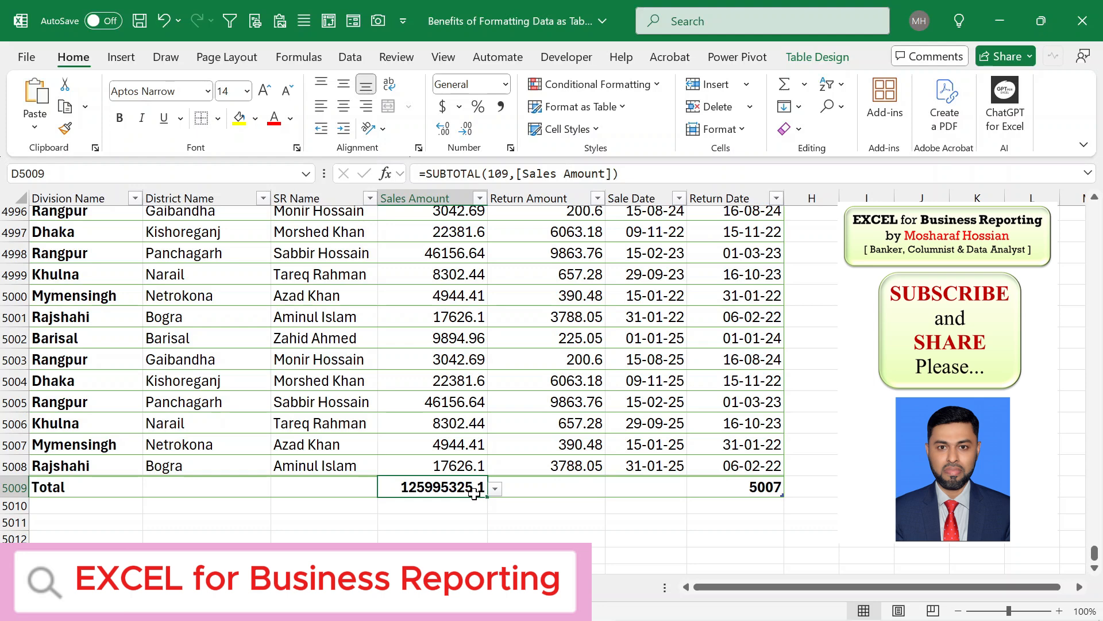
{"action": "left_click", "coordinate": [550, 205]}
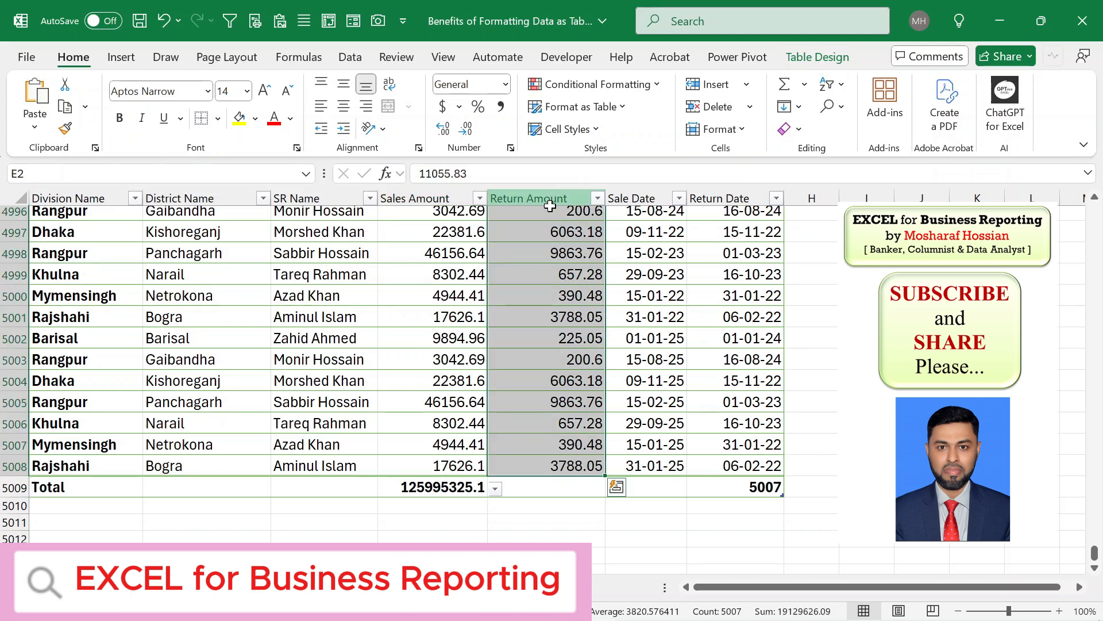
- Set the Return Amount total in the total row to Sum and check it against the column's cells
{"action": "left_click", "coordinate": [571, 487]}
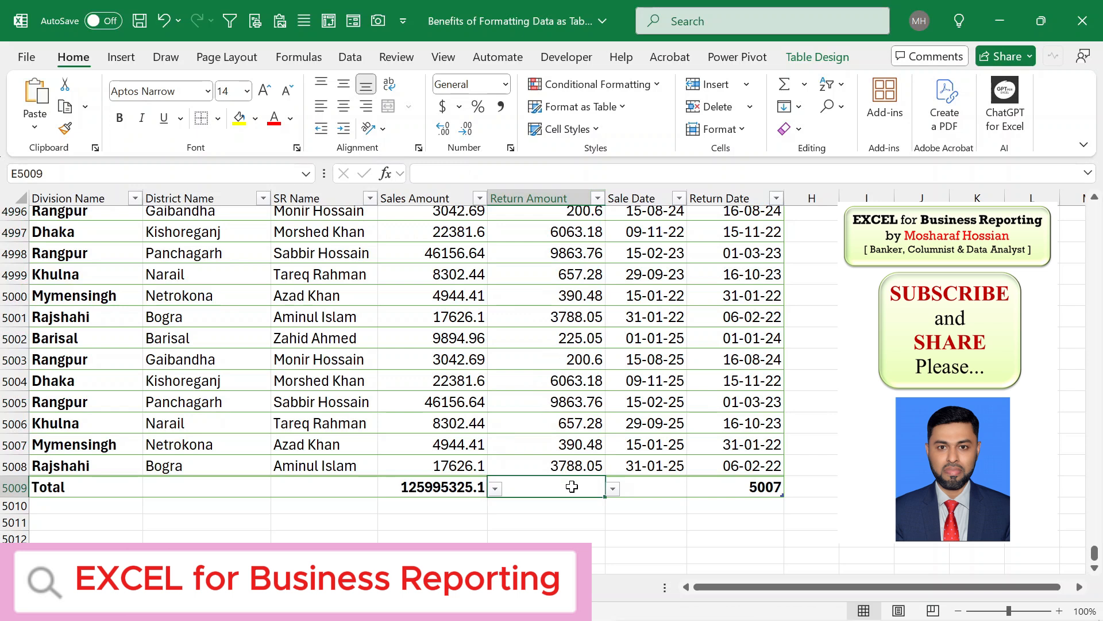
{"action": "left_click", "coordinate": [614, 489]}
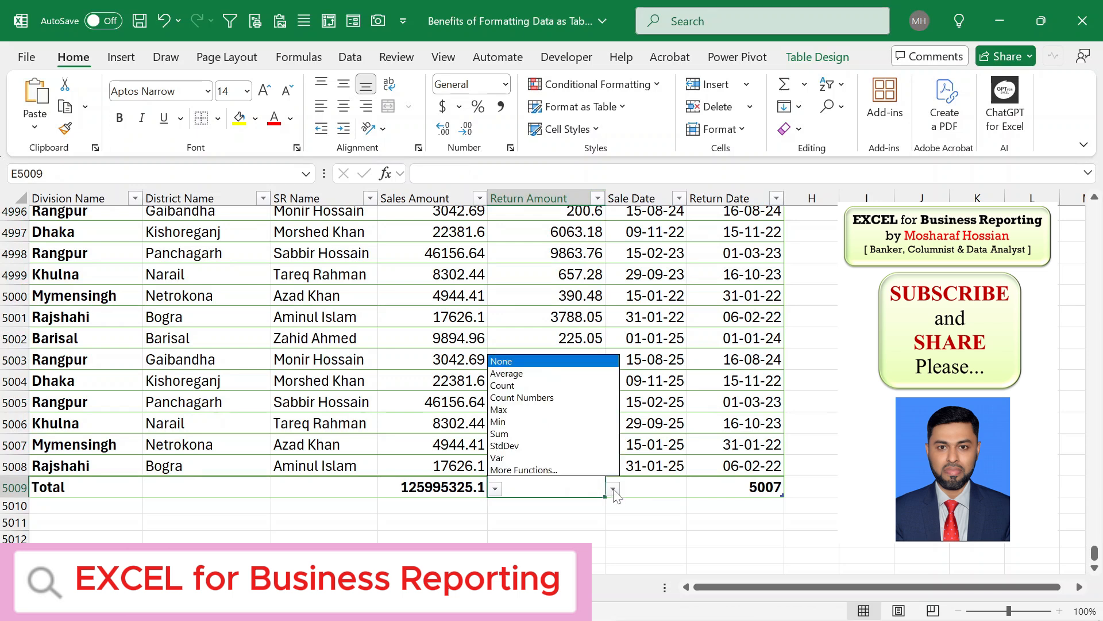
{"action": "left_click", "coordinate": [499, 434]}
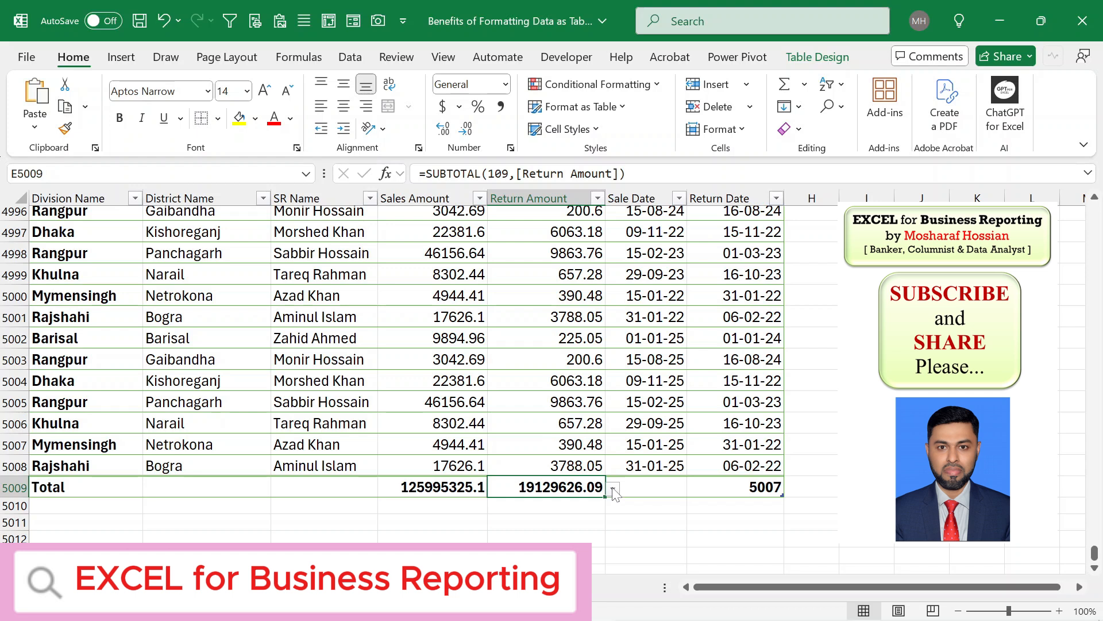
{"action": "left_click", "coordinate": [578, 468]}
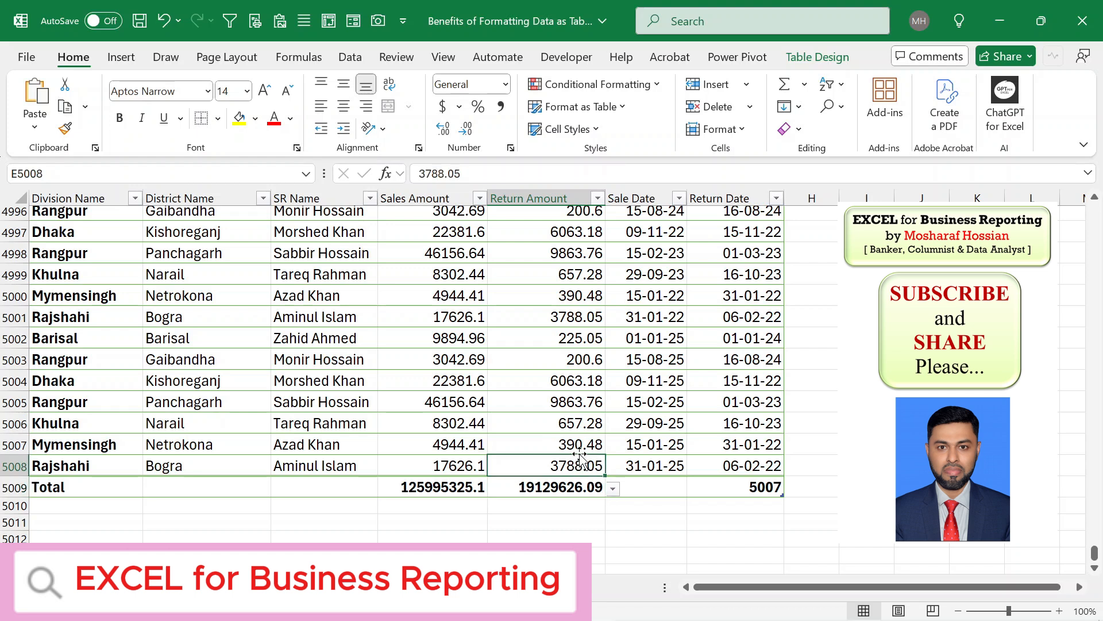
{"action": "left_click", "coordinate": [579, 444]}
{"action": "left_click", "coordinate": [580, 423]}
{"action": "left_click", "coordinate": [576, 462]}
{"action": "left_click", "coordinate": [577, 444]}
{"action": "left_click", "coordinate": [578, 424]}
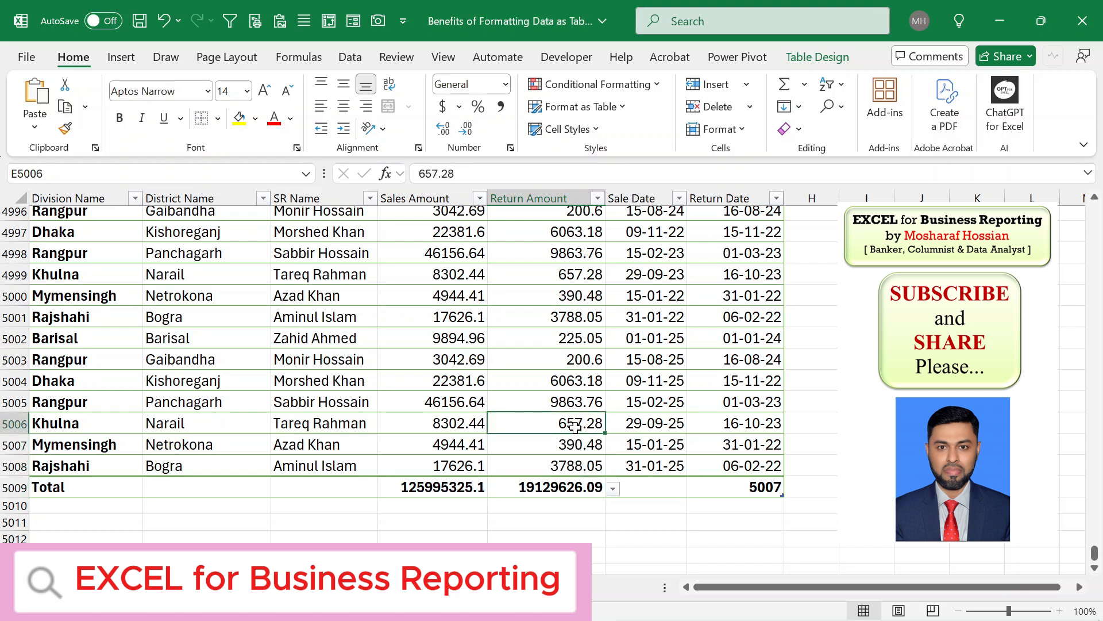
- Change the Return Amount total function to Count Numbers
{"action": "left_click", "coordinate": [613, 490]}
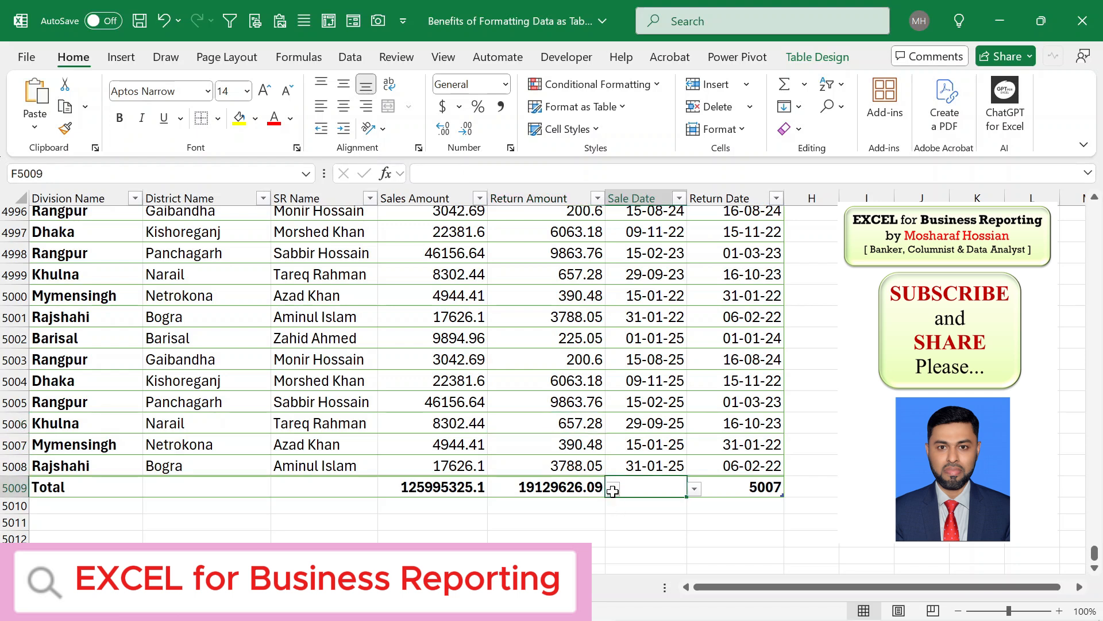
{"action": "left_click", "coordinate": [601, 489]}
{"action": "left_click", "coordinate": [613, 488]}
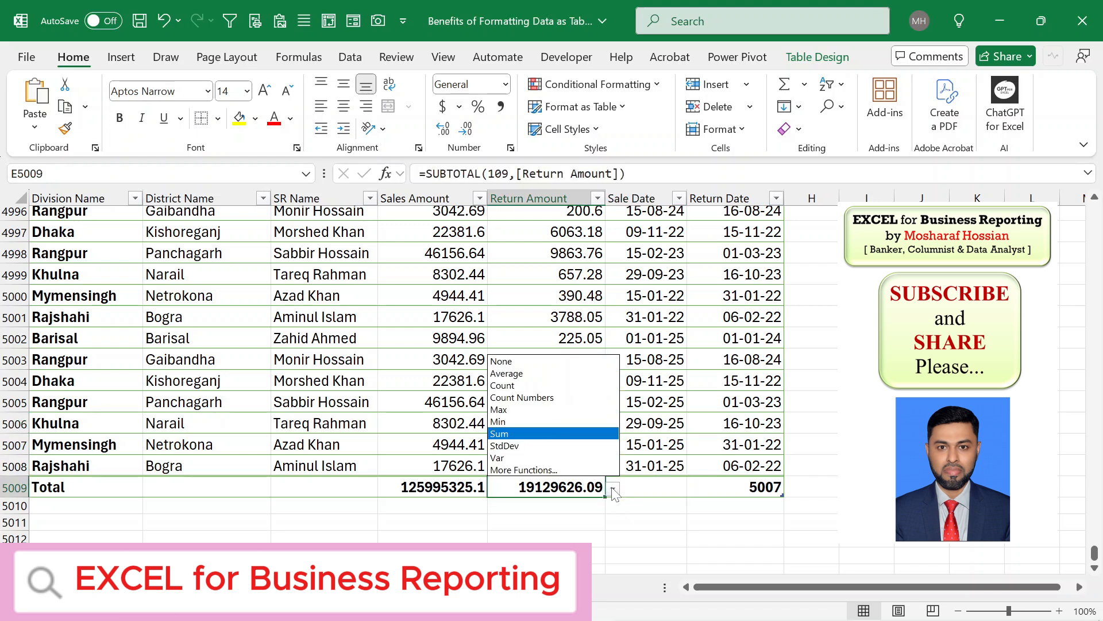
{"action": "left_click", "coordinate": [520, 399]}
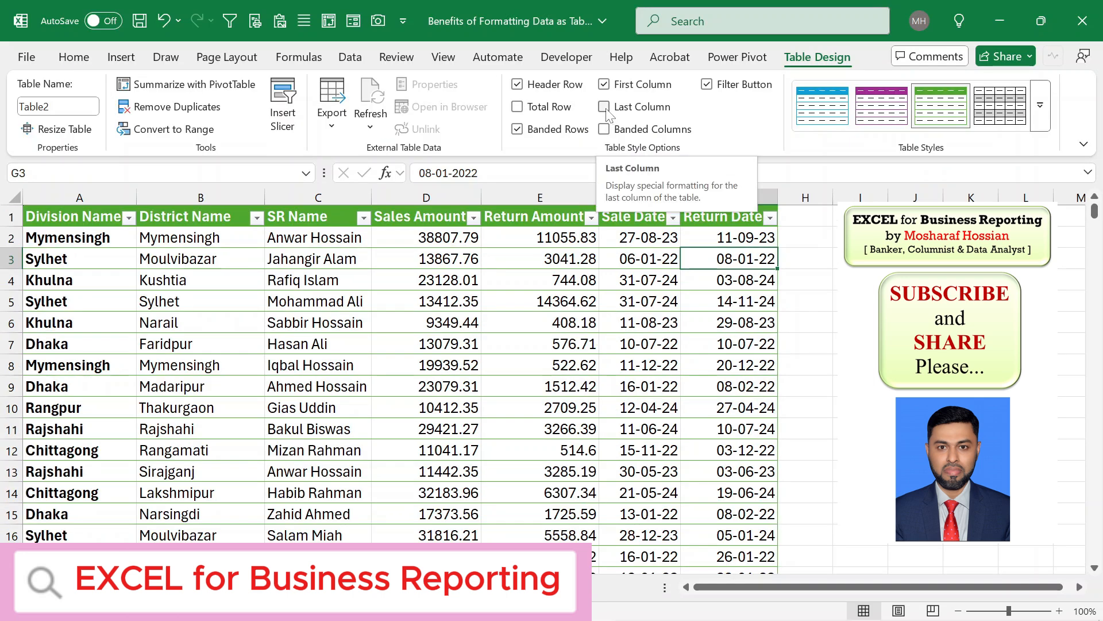
- Turn on Last Column emphasis and toggle banded rows off and back on
{"action": "left_click", "coordinate": [606, 110]}
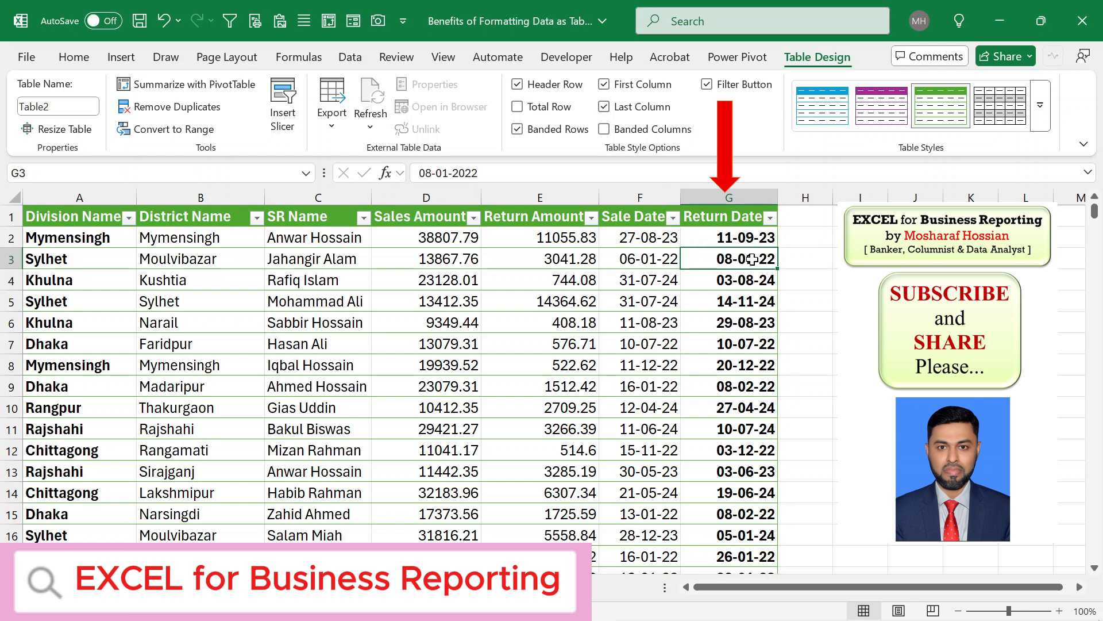
{"action": "left_click", "coordinate": [517, 130]}
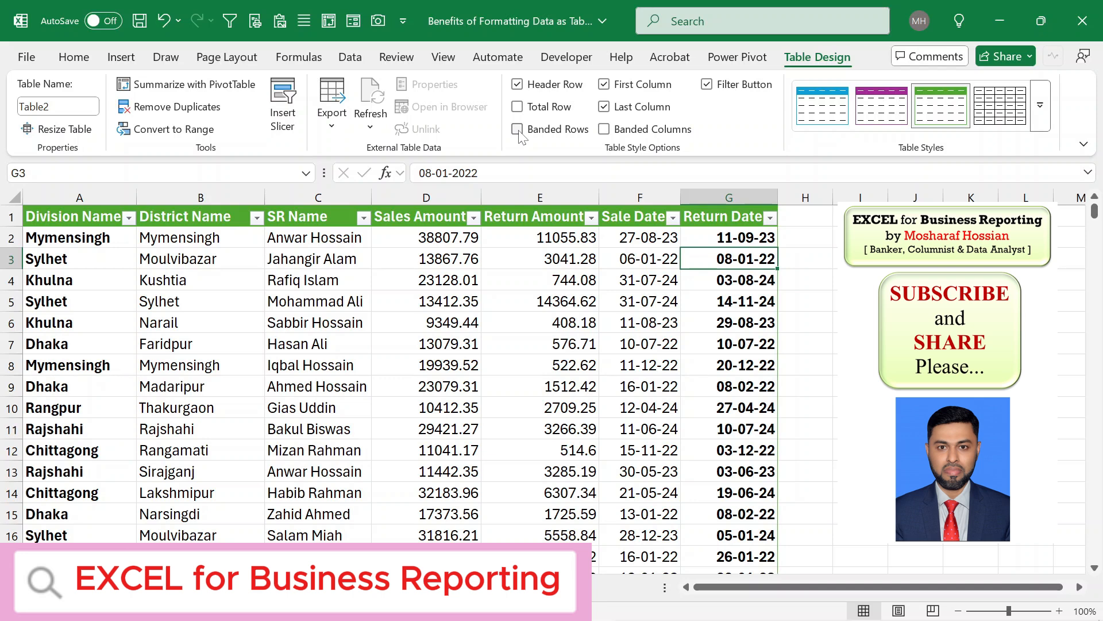
{"action": "left_click", "coordinate": [517, 130]}
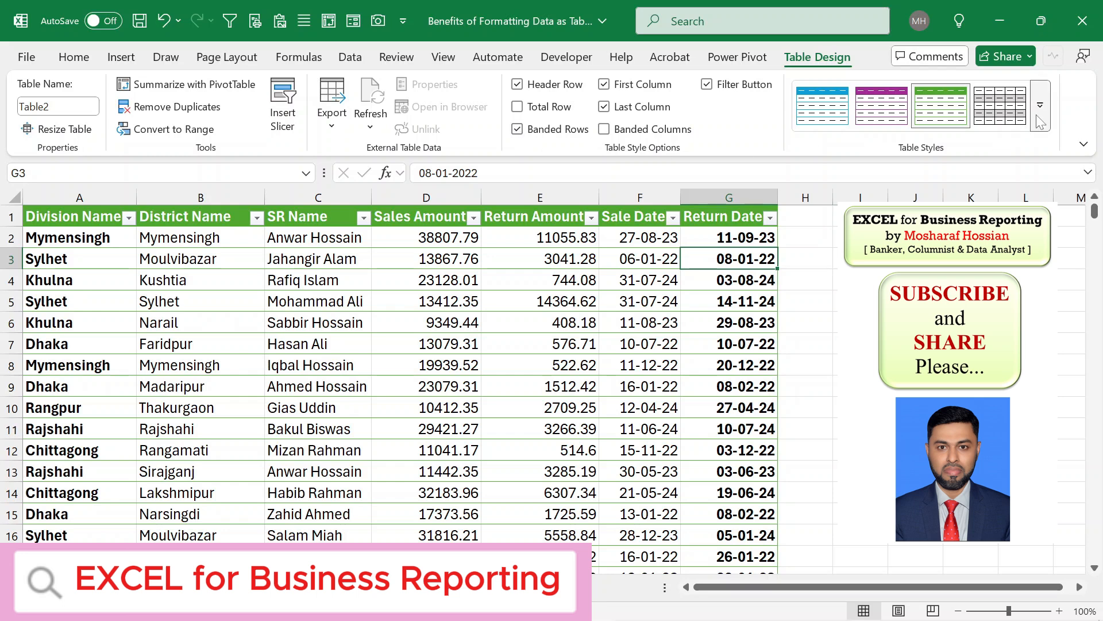
- Apply the gray table style and turn off banded rows
{"action": "left_click", "coordinate": [1010, 108]}
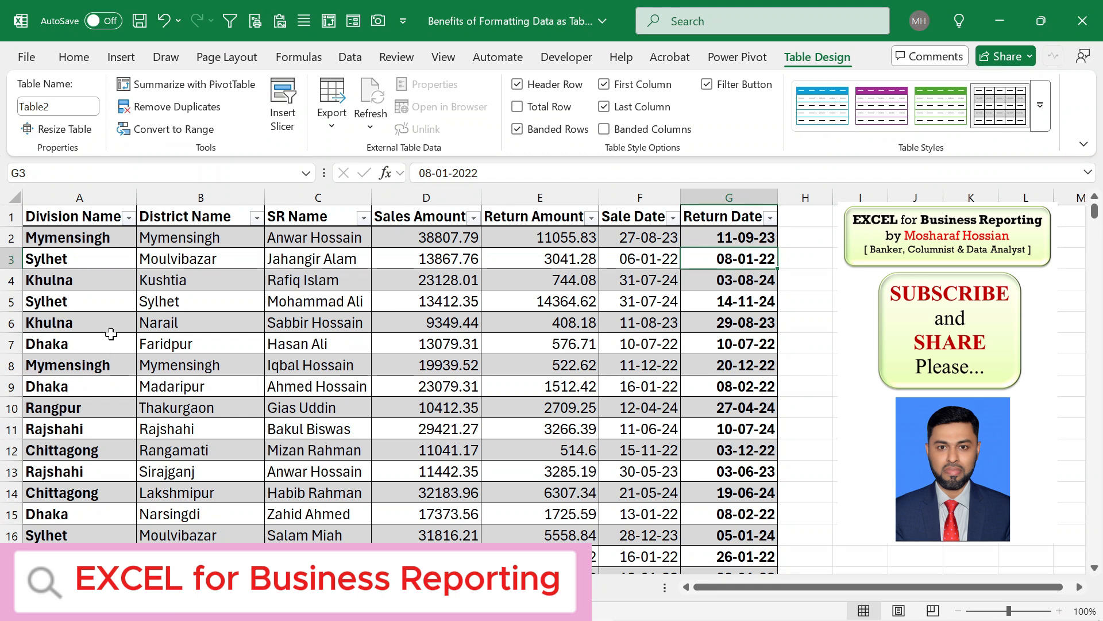
{"action": "left_click", "coordinate": [520, 130]}
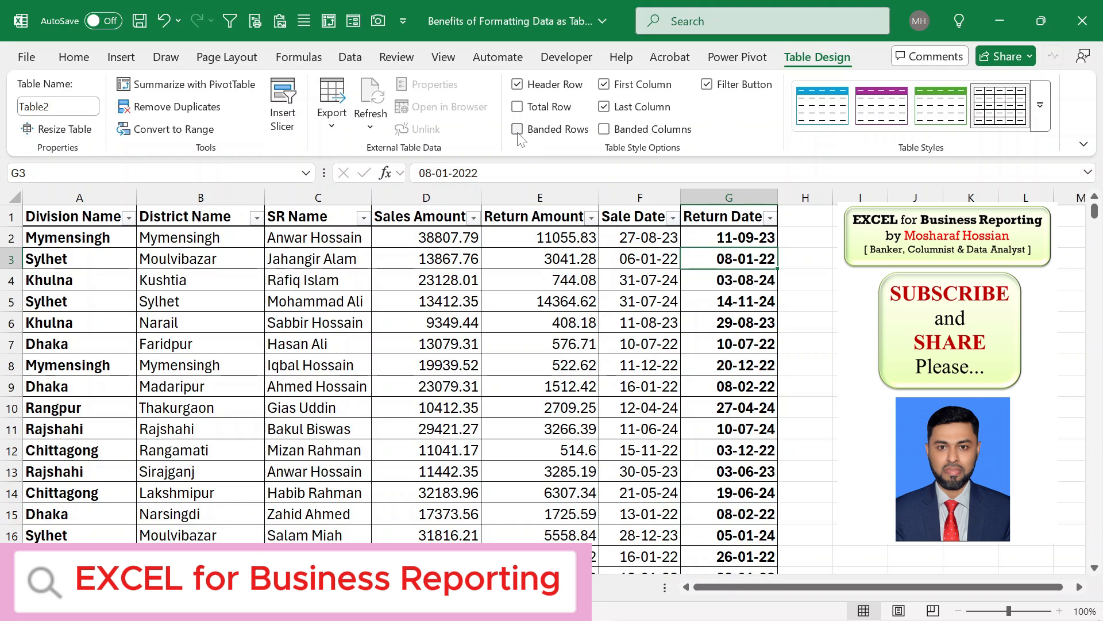
{"action": "left_click", "coordinate": [604, 131]}
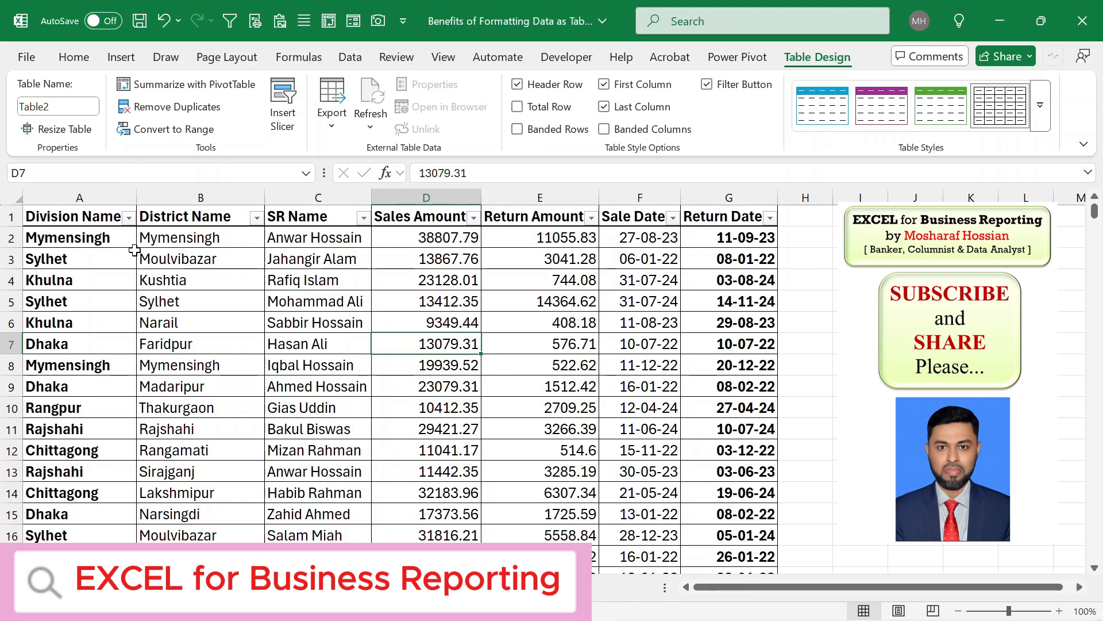
- Open the Division Name filter menu, then toggle the table's filter buttons off and back on
{"action": "left_click", "coordinate": [130, 219]}
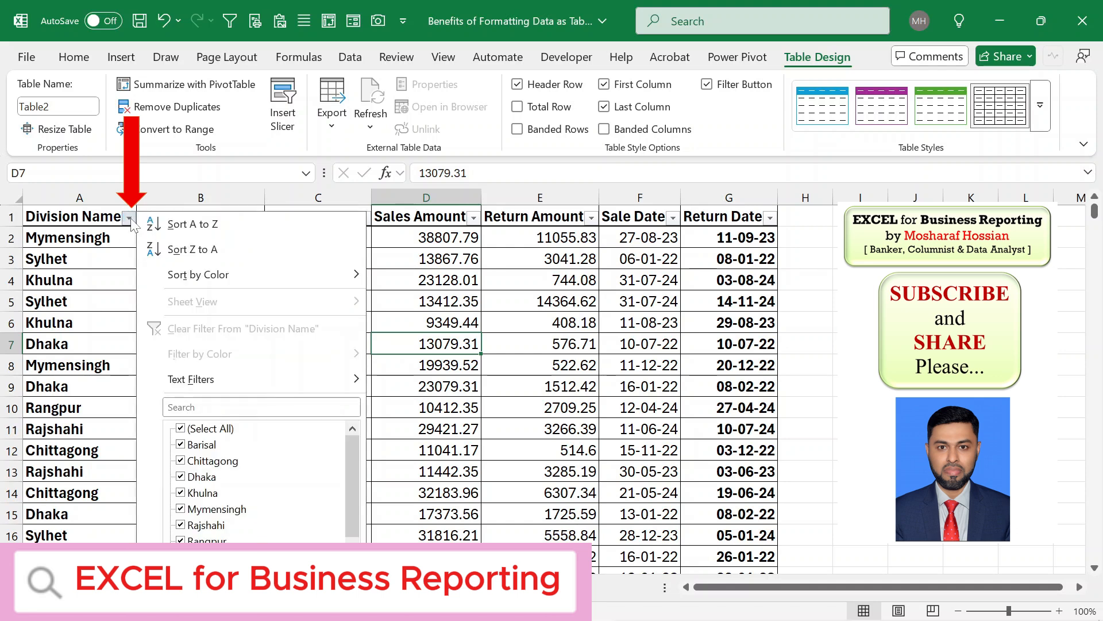
{"action": "left_click", "coordinate": [501, 292]}
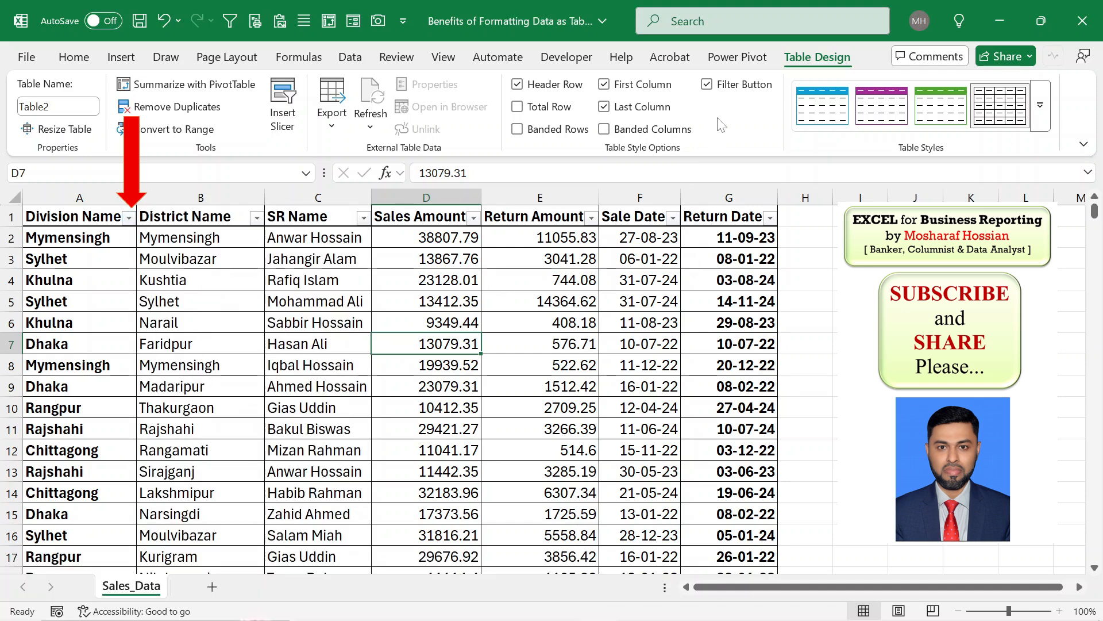
{"action": "left_click", "coordinate": [709, 87]}
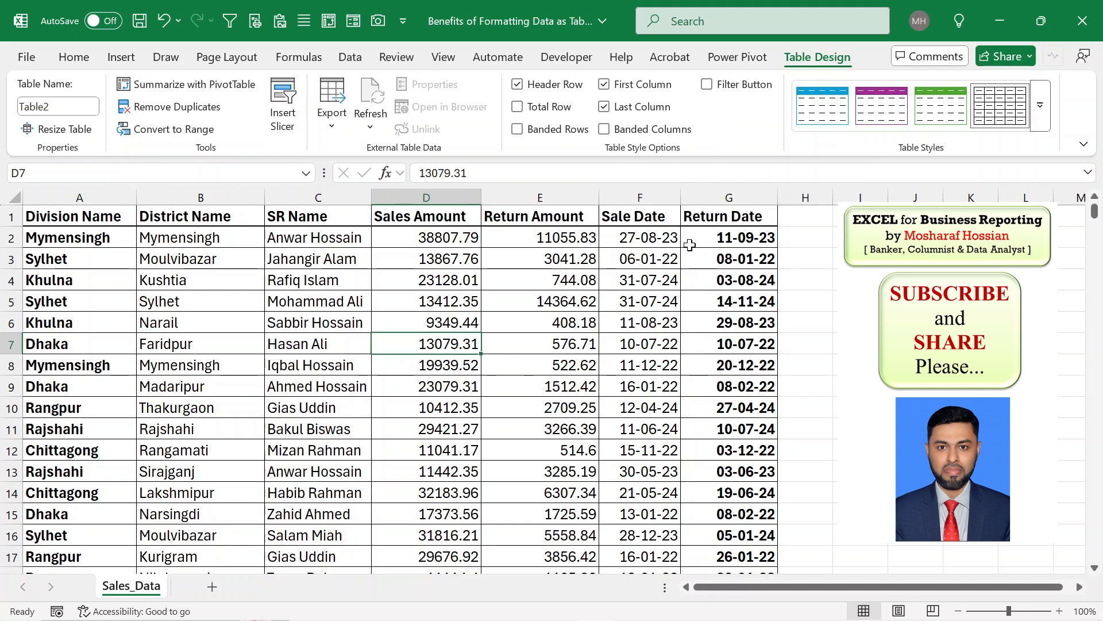
{"action": "left_click", "coordinate": [709, 87]}
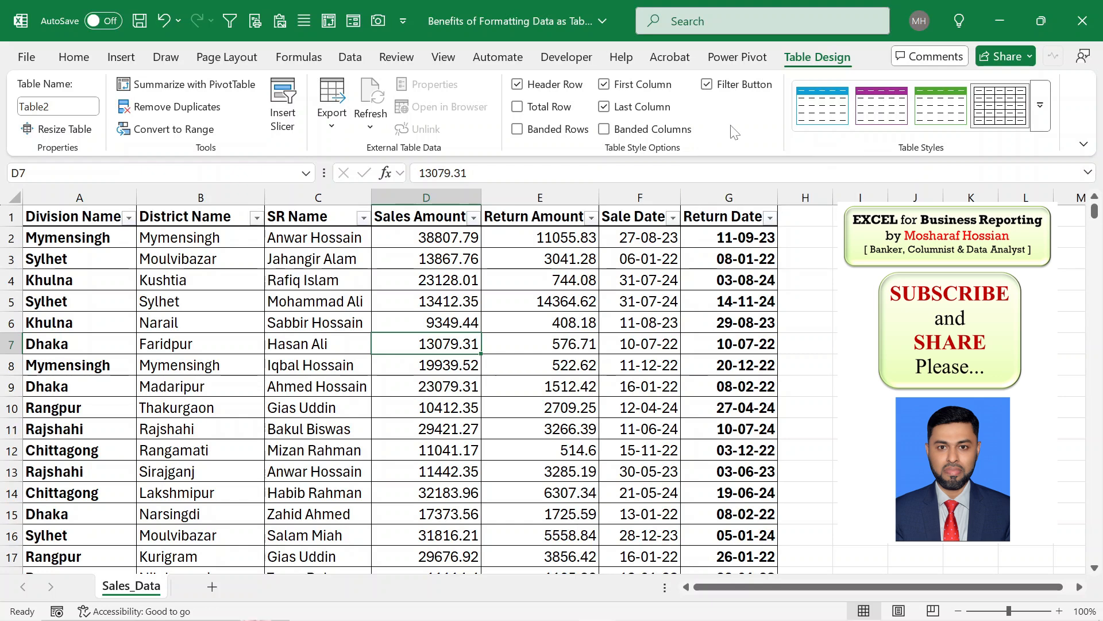
- Remove the table's filter buttons with the Filter command
{"action": "left_click", "coordinate": [352, 58]}
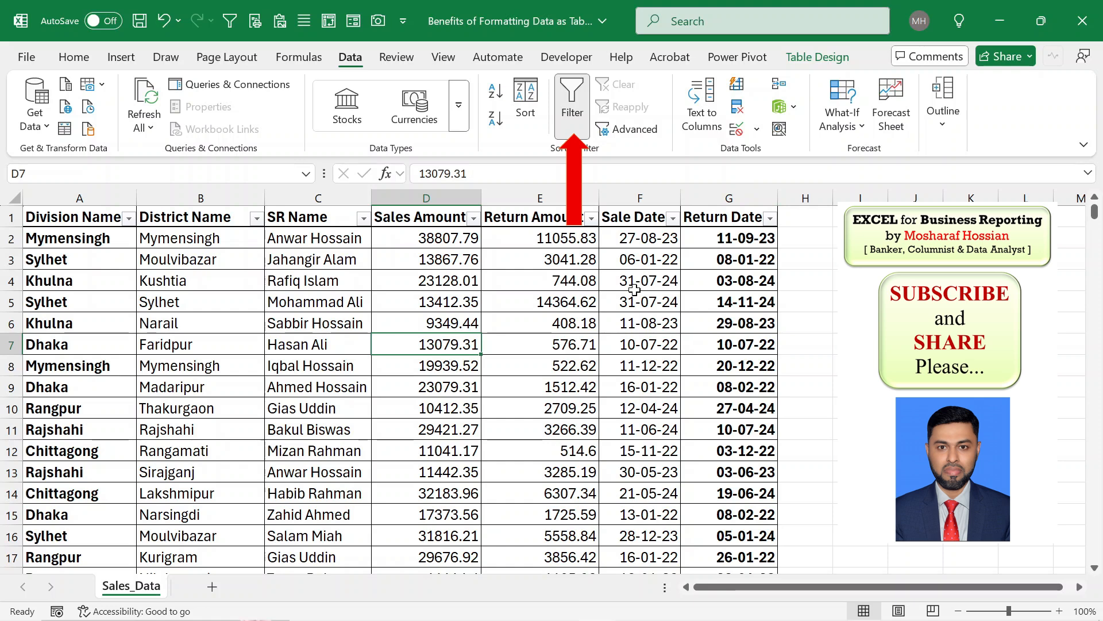
{"action": "left_click", "coordinate": [574, 115]}
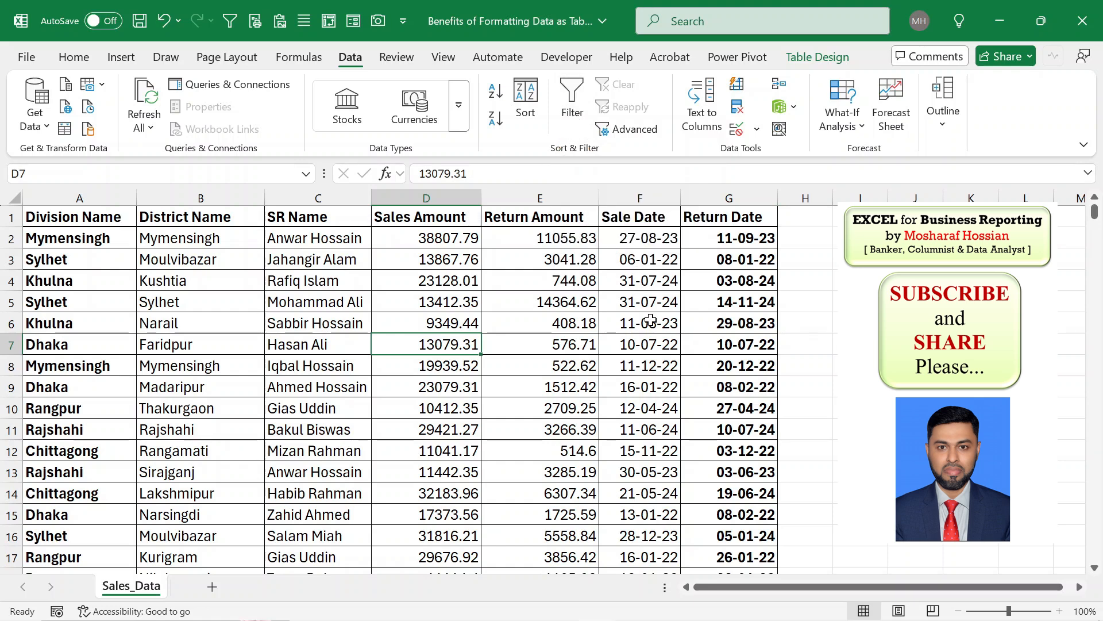